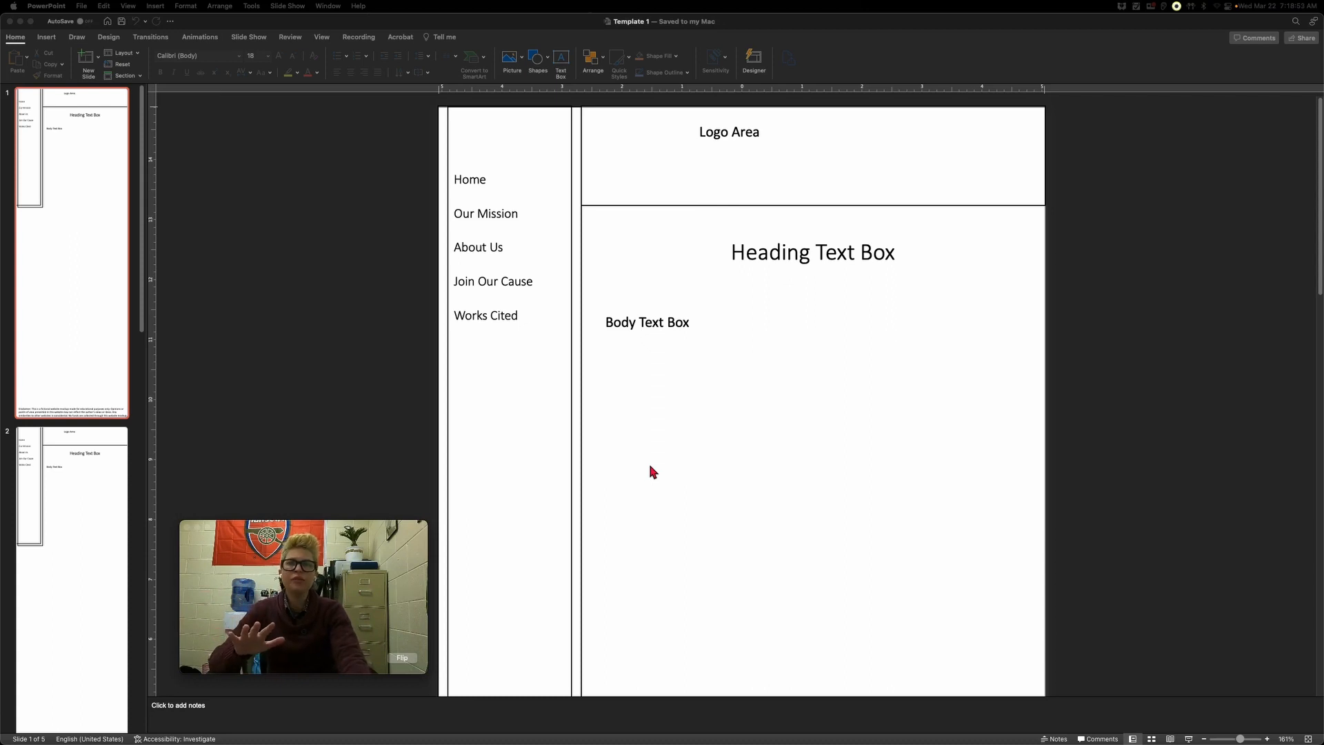
Step: Open the custom colour wheel for a solid background fill on slide 1
right_click(747, 449)
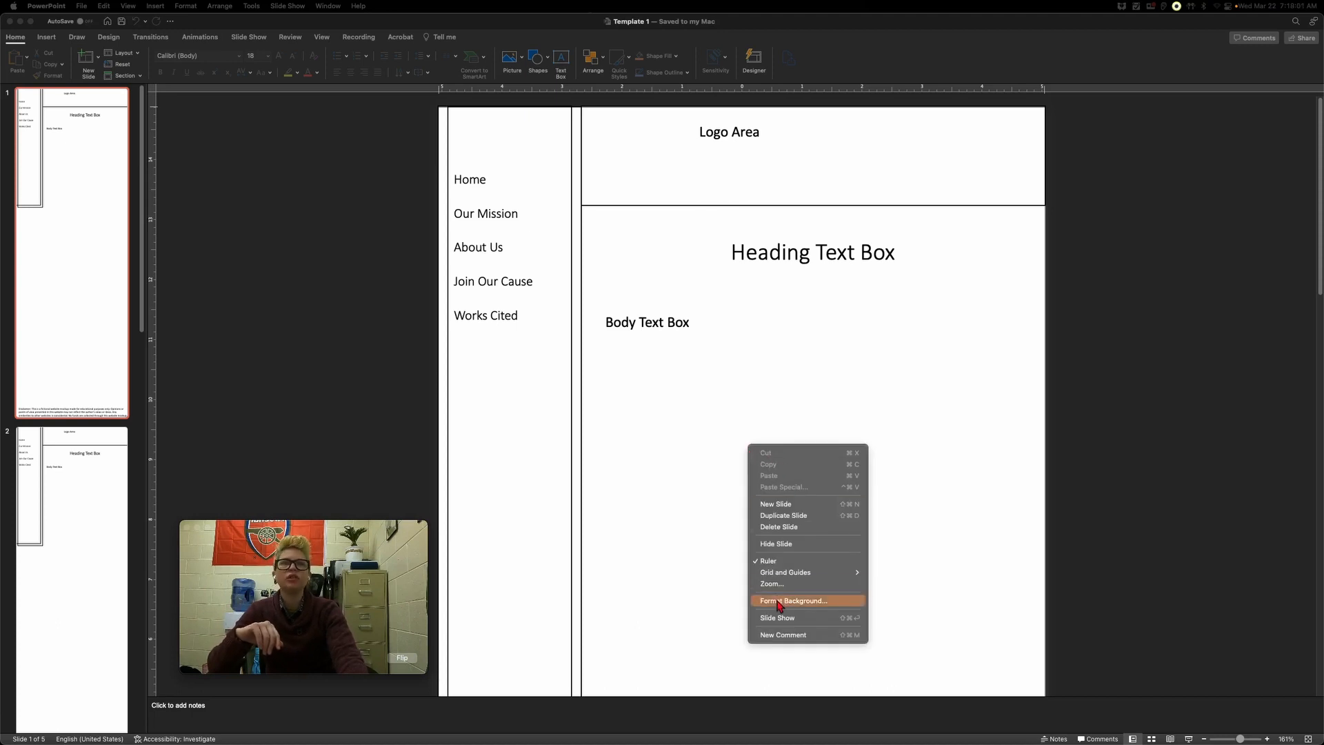
left_click(779, 602)
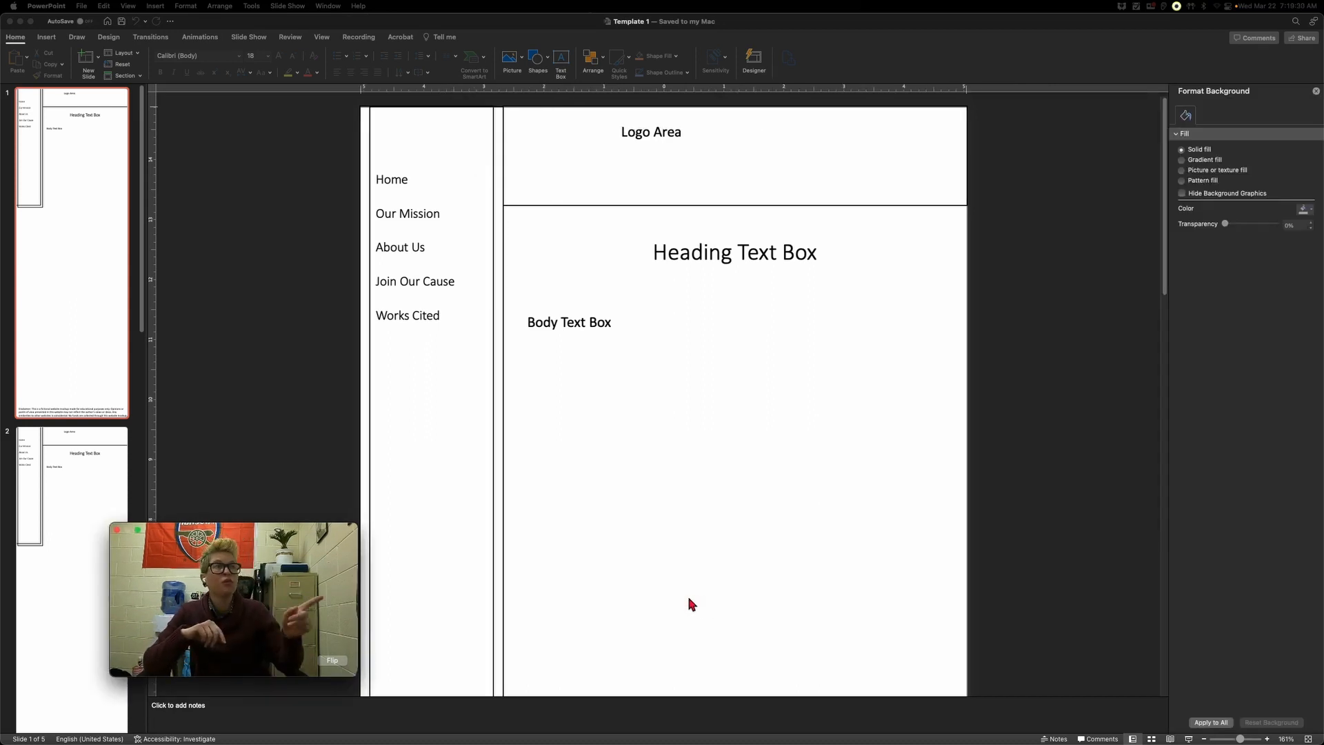
left_click(1182, 150)
left_click(1305, 210)
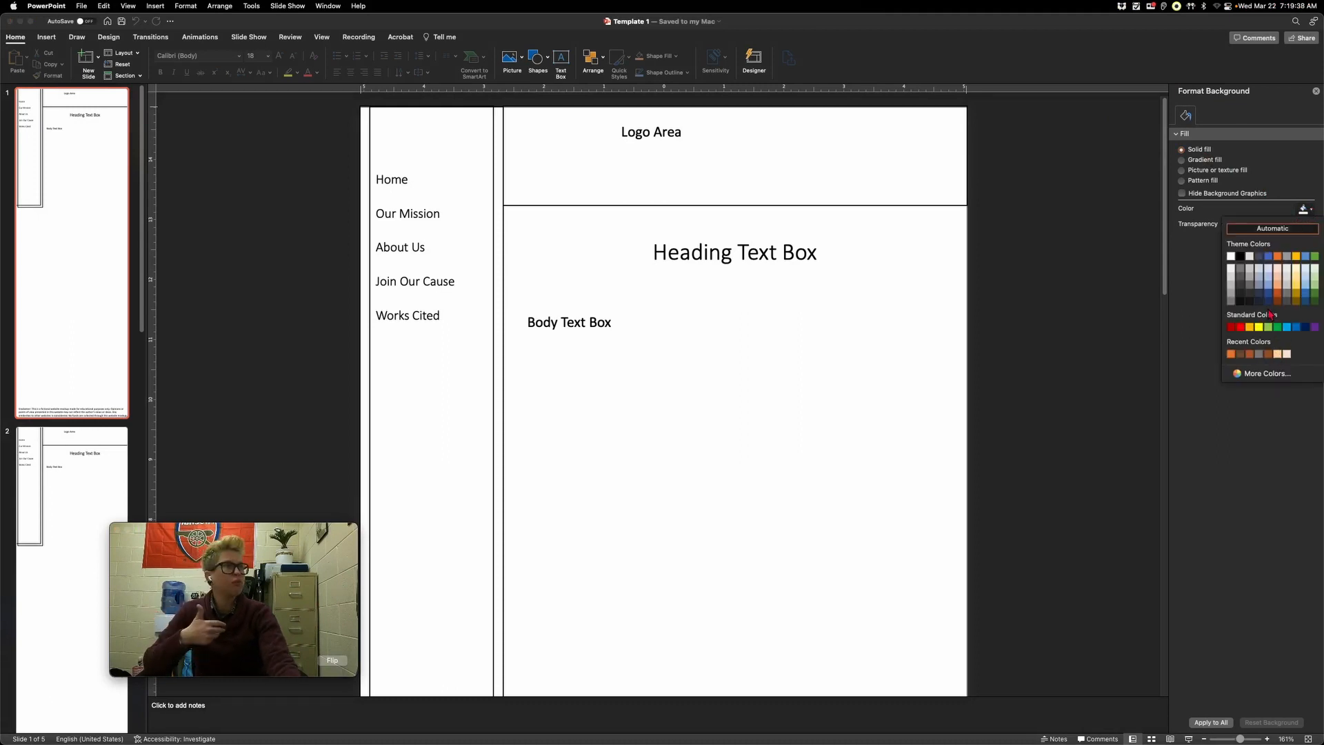
left_click(1276, 373)
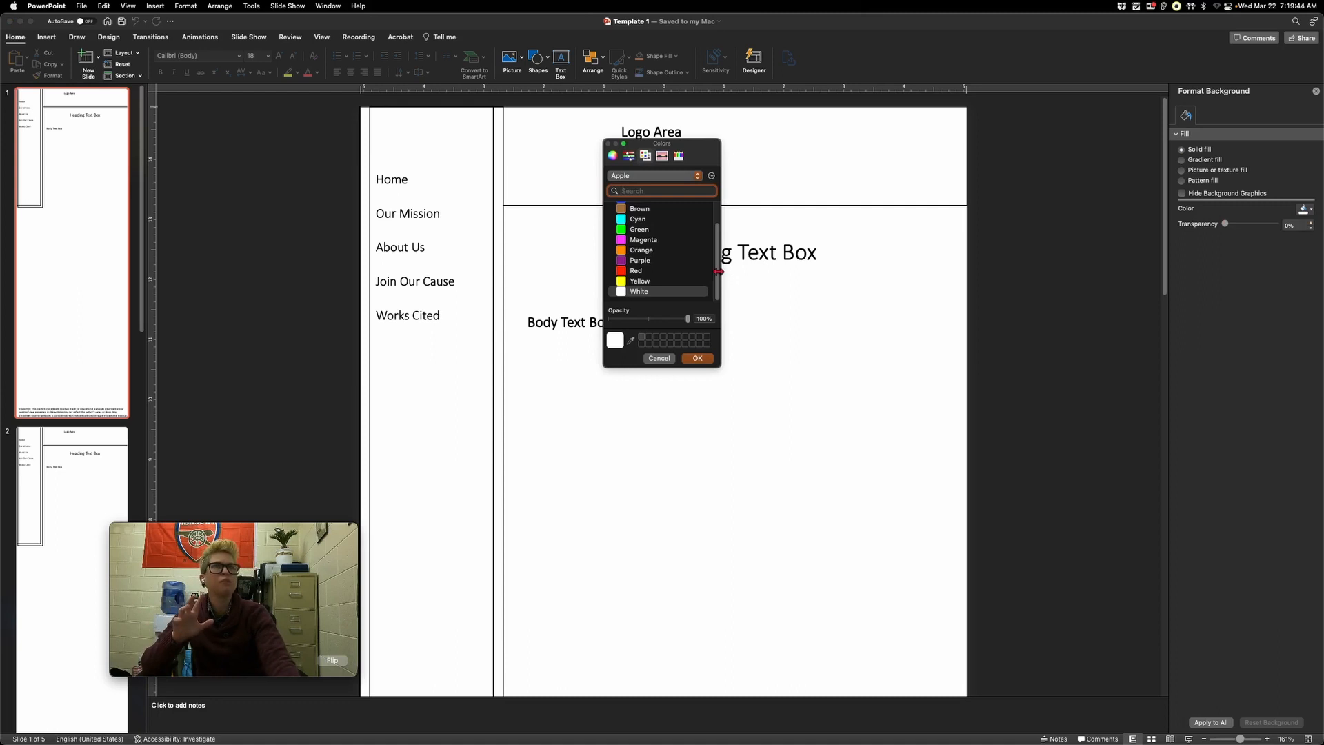
left_click(612, 157)
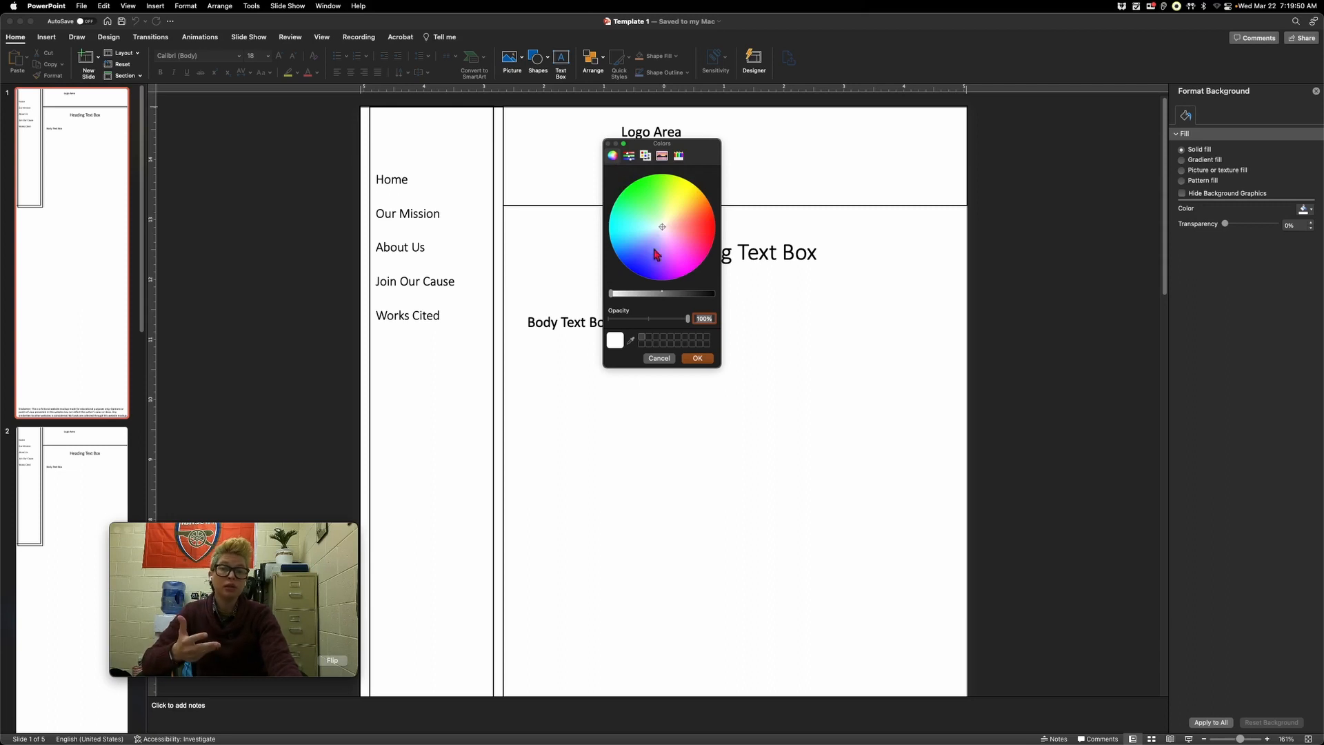
Step: Try sampling an orange and a dark grey from the screen as the background colour with the eyedropper
left_click(632, 343)
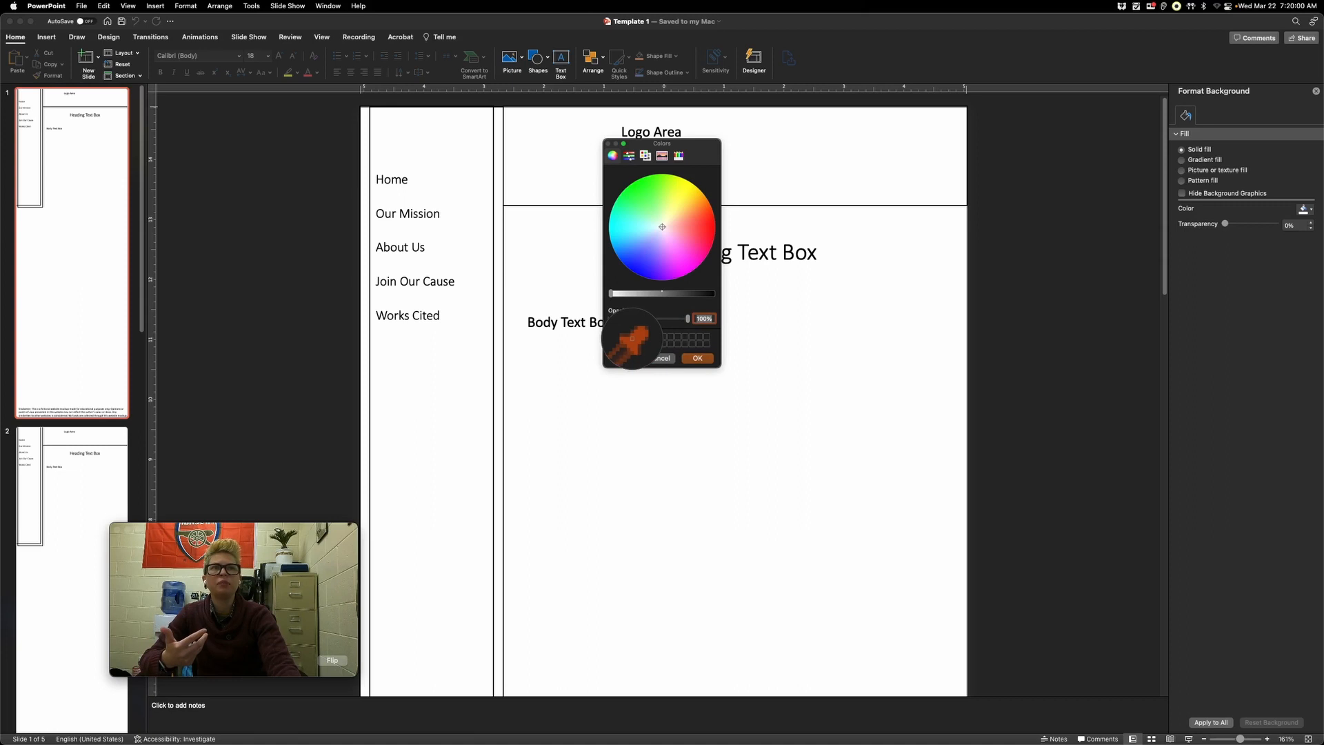
left_click(632, 338)
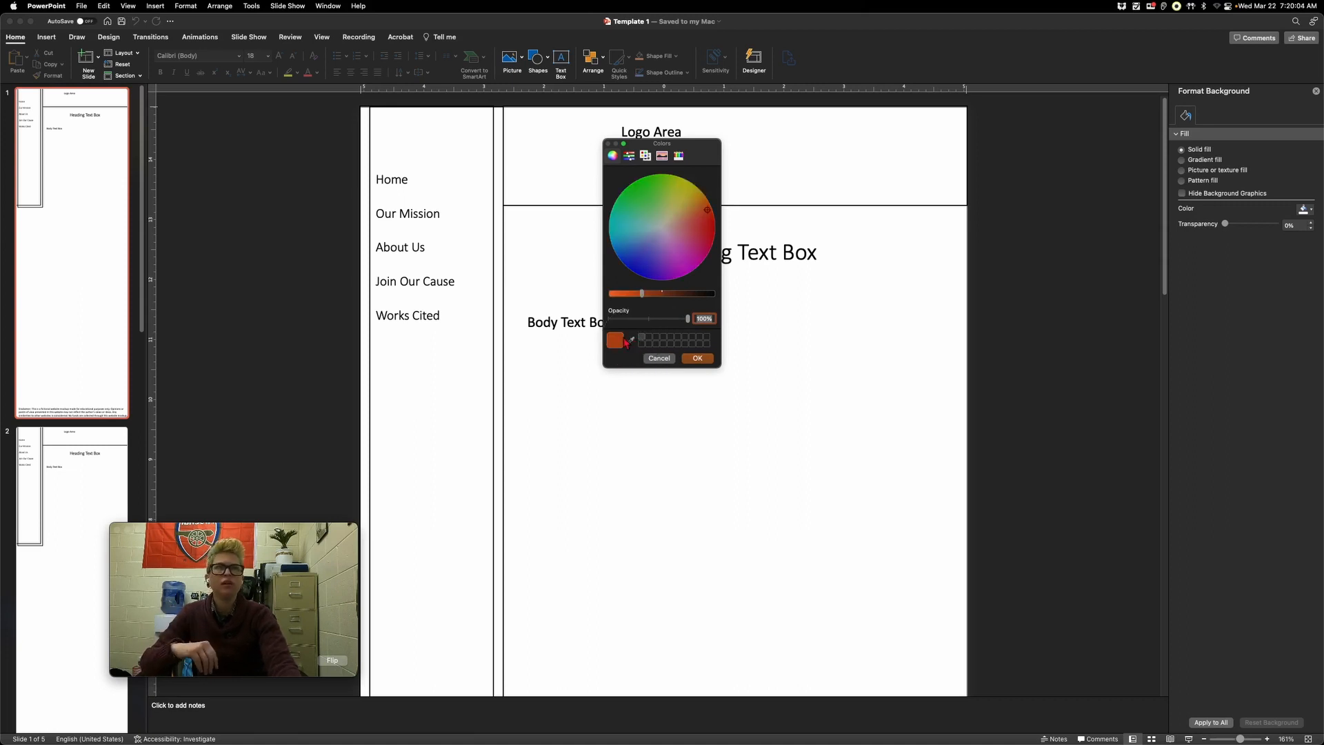
left_click(632, 341)
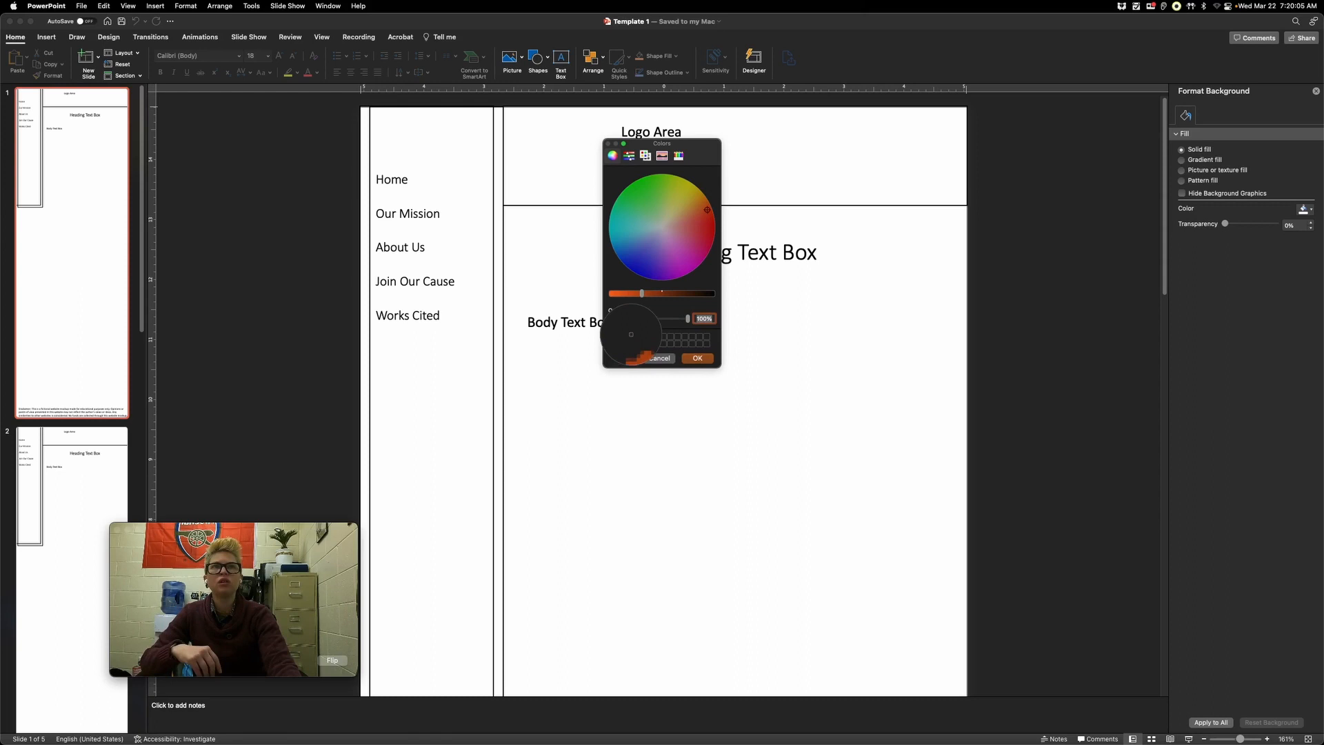
left_click(294, 286)
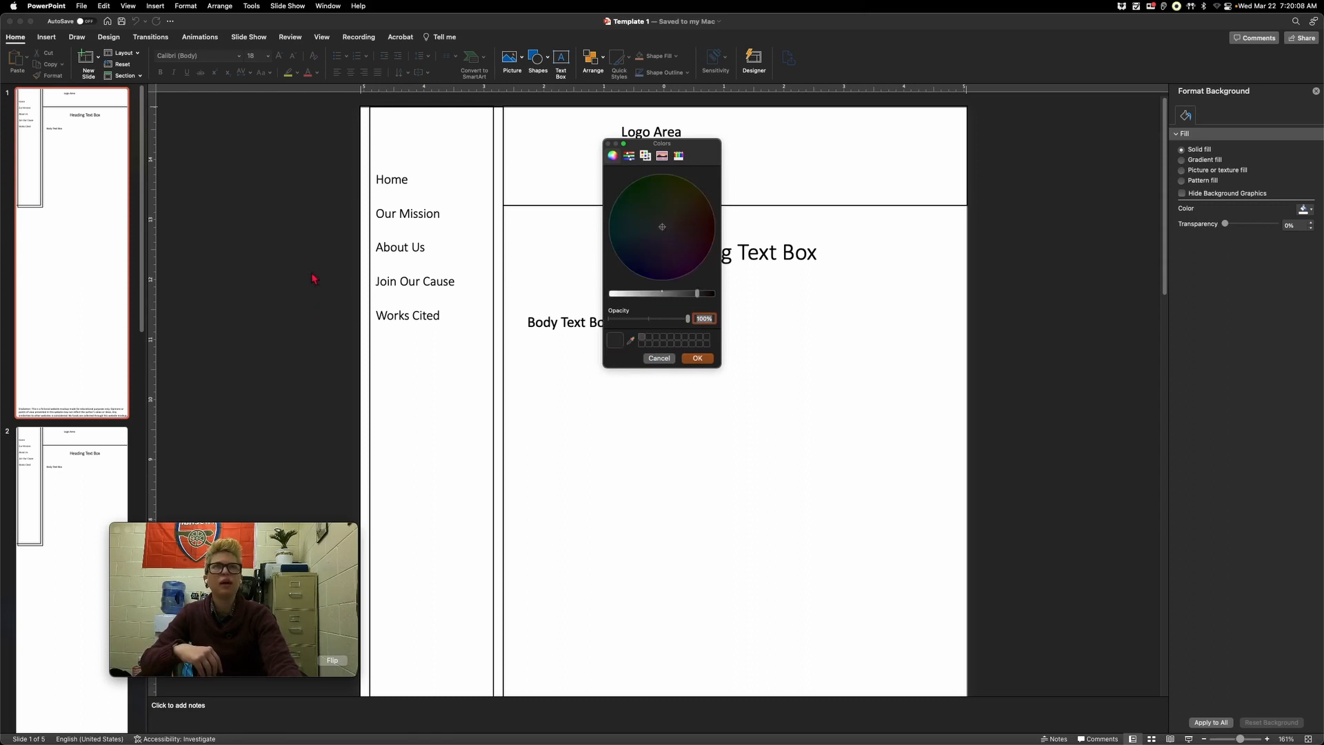
Step: Sample the light orange of the Arrange icon with the eyedropper and apply it as slide 1's background colour
left_click(631, 340)
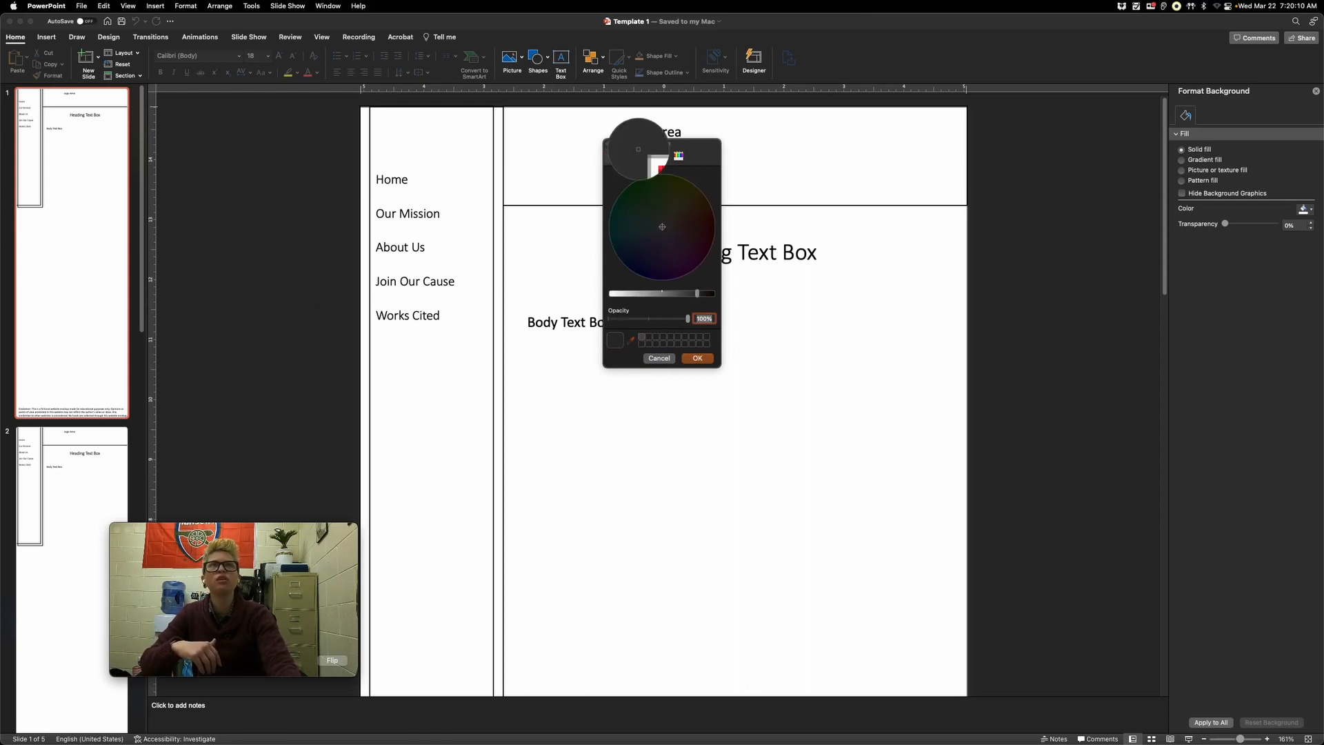
left_click(590, 57)
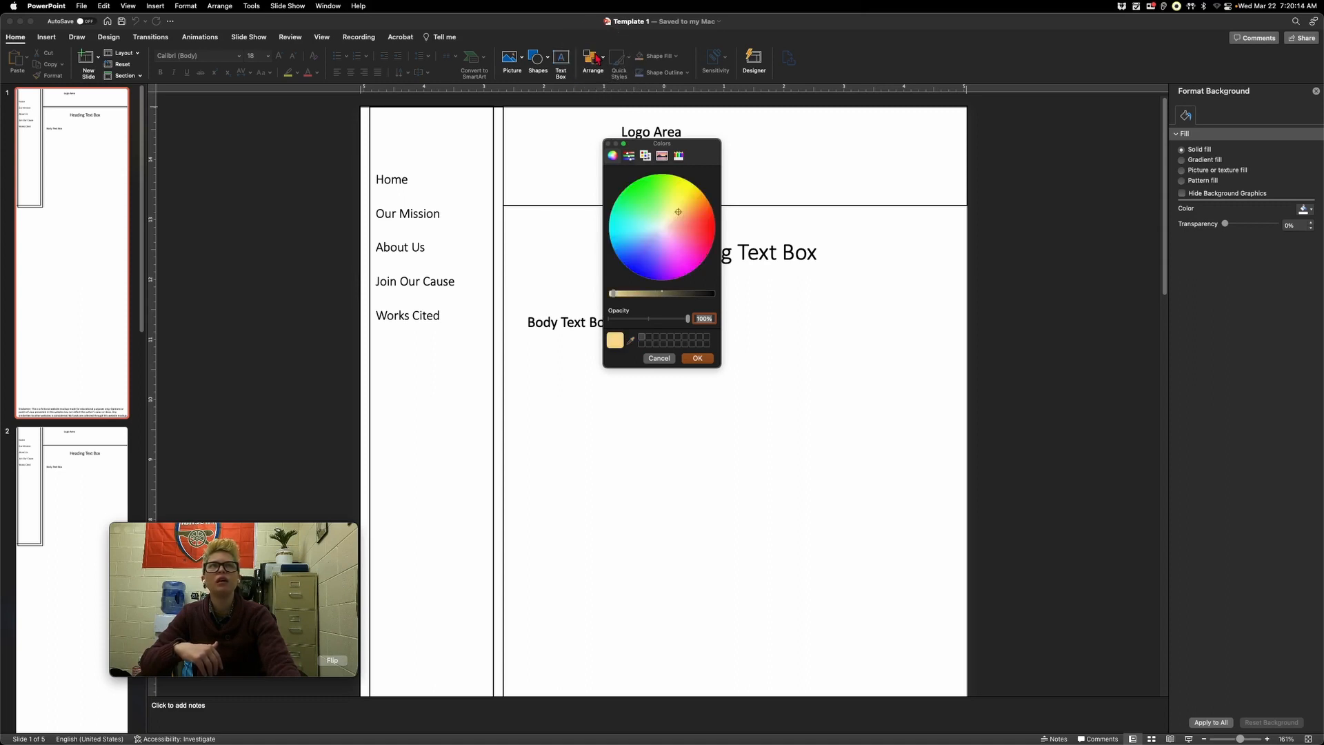
left_click(697, 358)
scroll(701, 352, "down", 5)
scroll(723, 389, "up", 5)
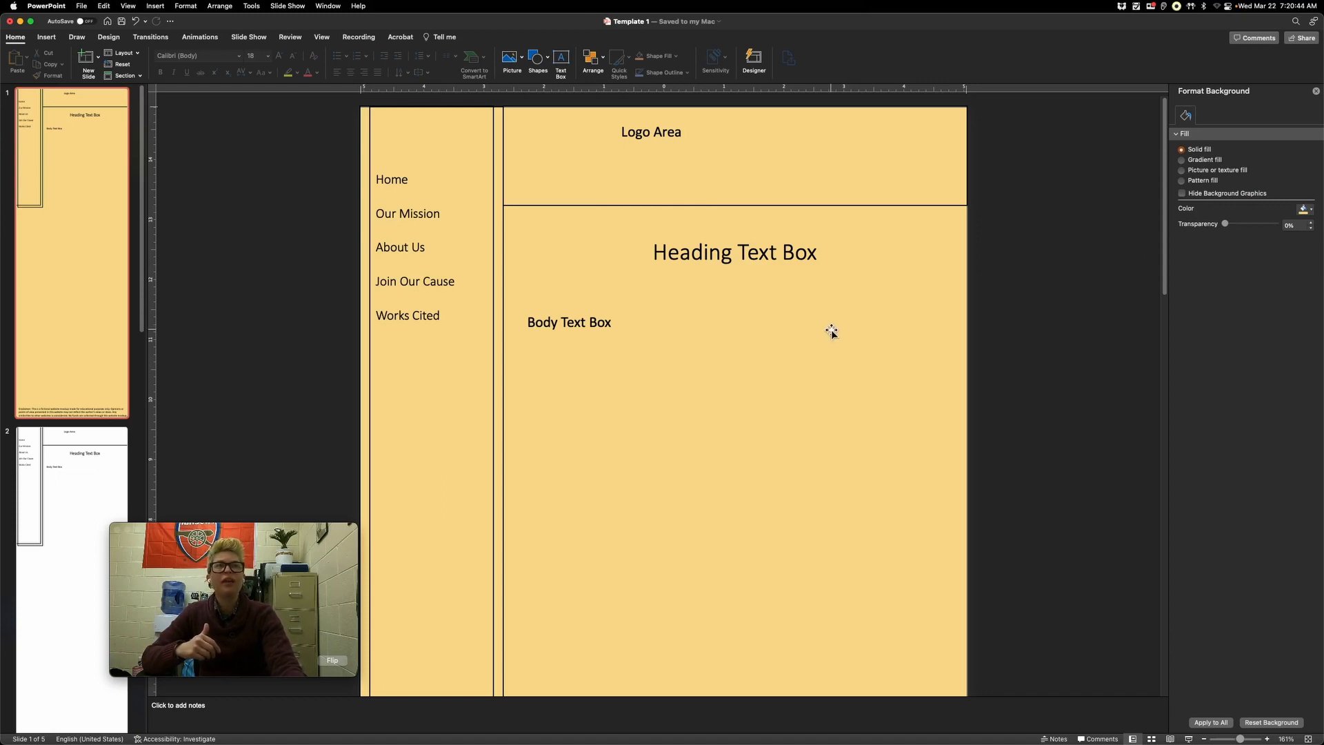
Step: Give the Logo Area rectangle a solid bright red fill chosen from the custom colour wheel
left_click(879, 207)
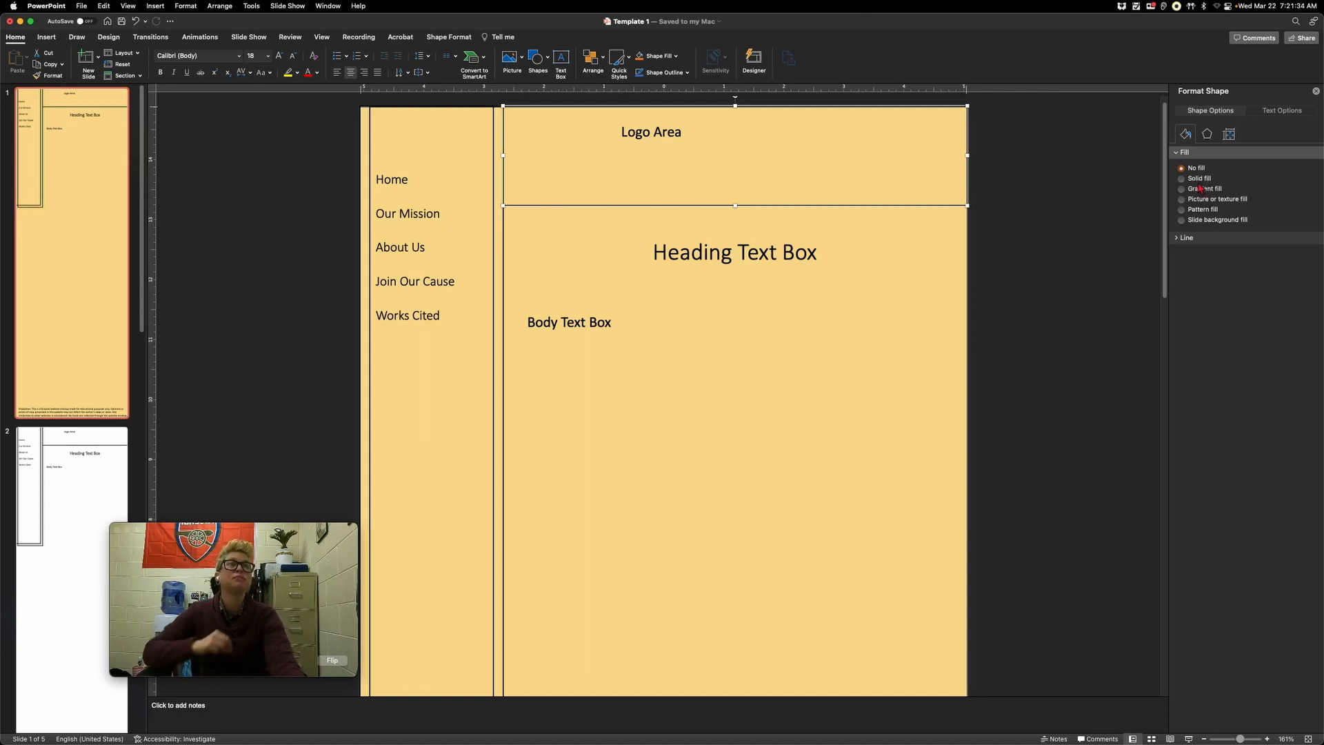
left_click(1203, 180)
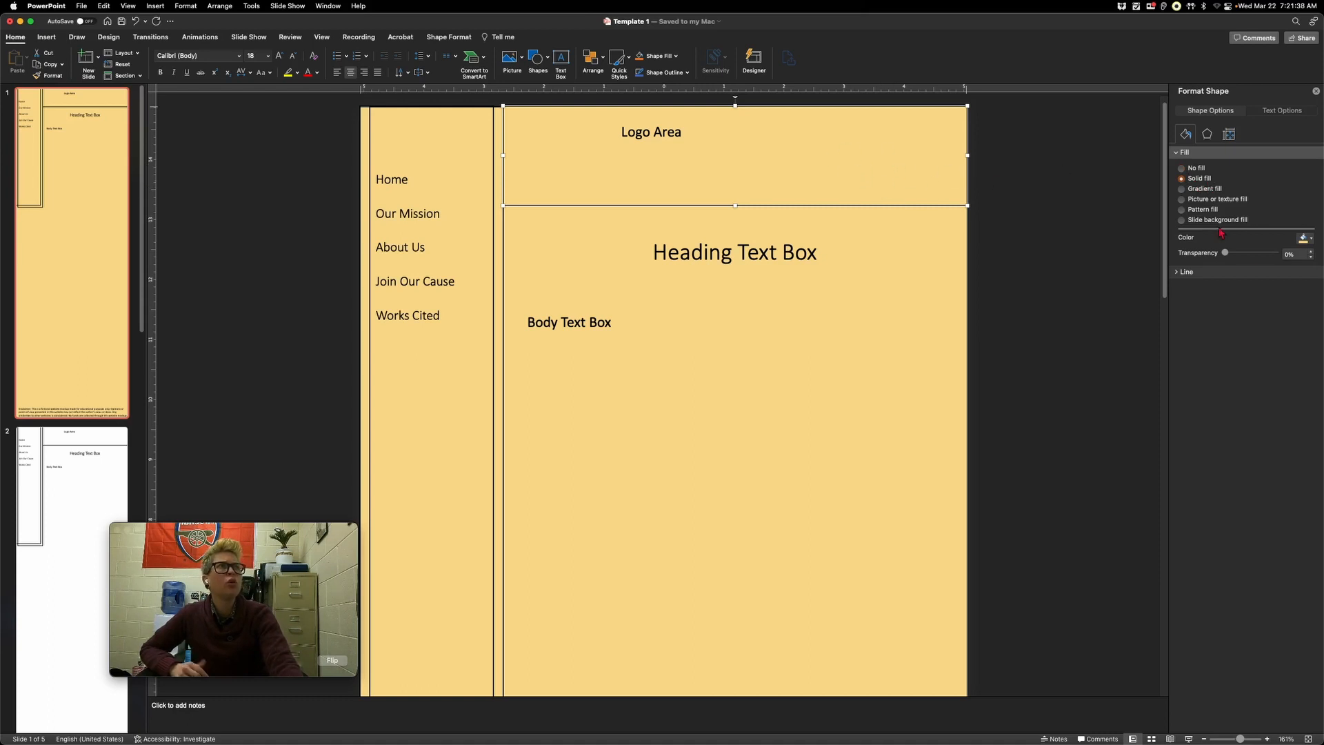
left_click(1312, 239)
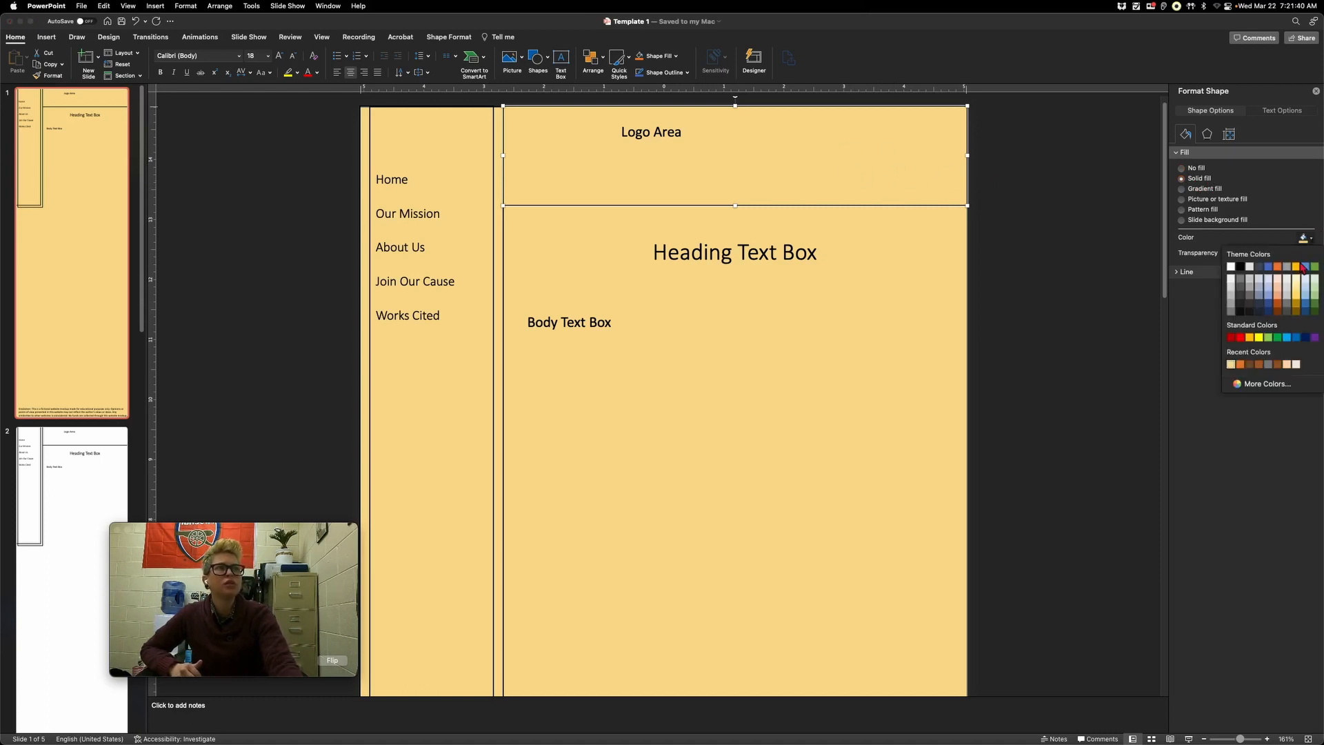
left_click(1266, 384)
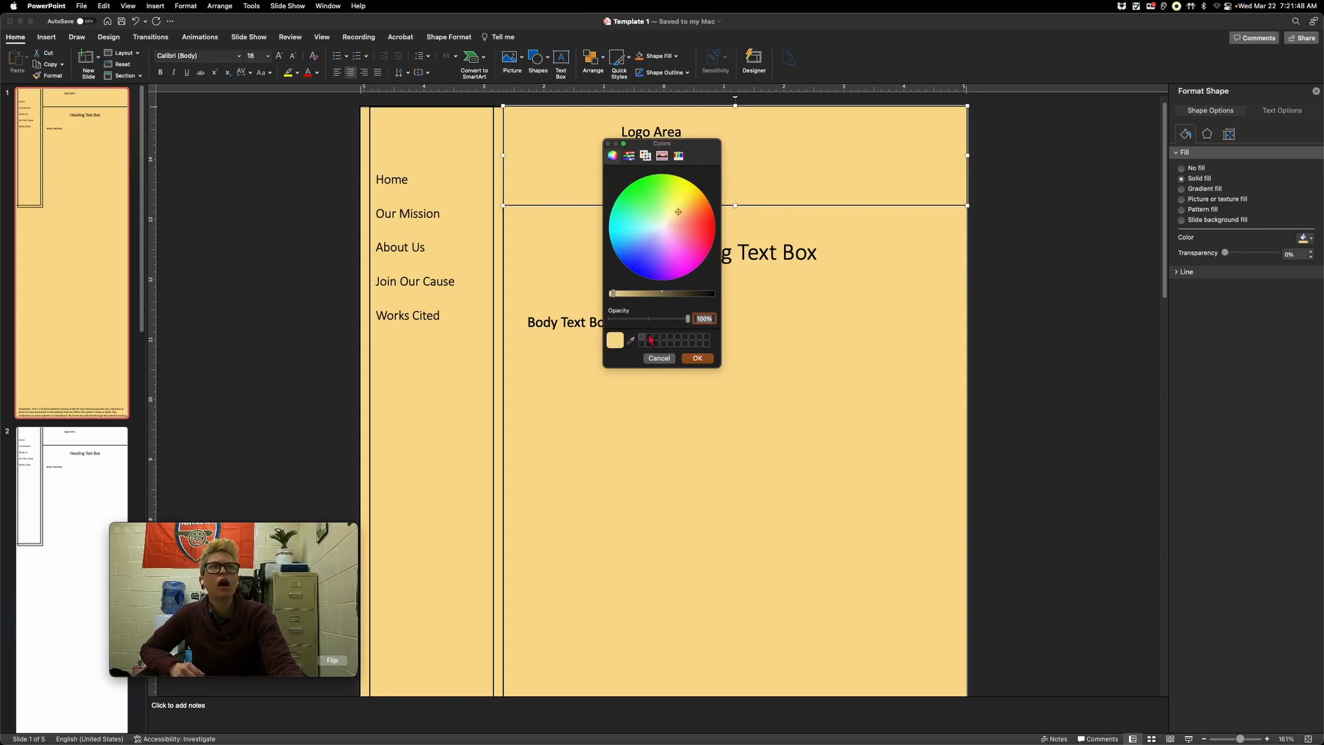
left_click_drag(680, 212, 714, 220)
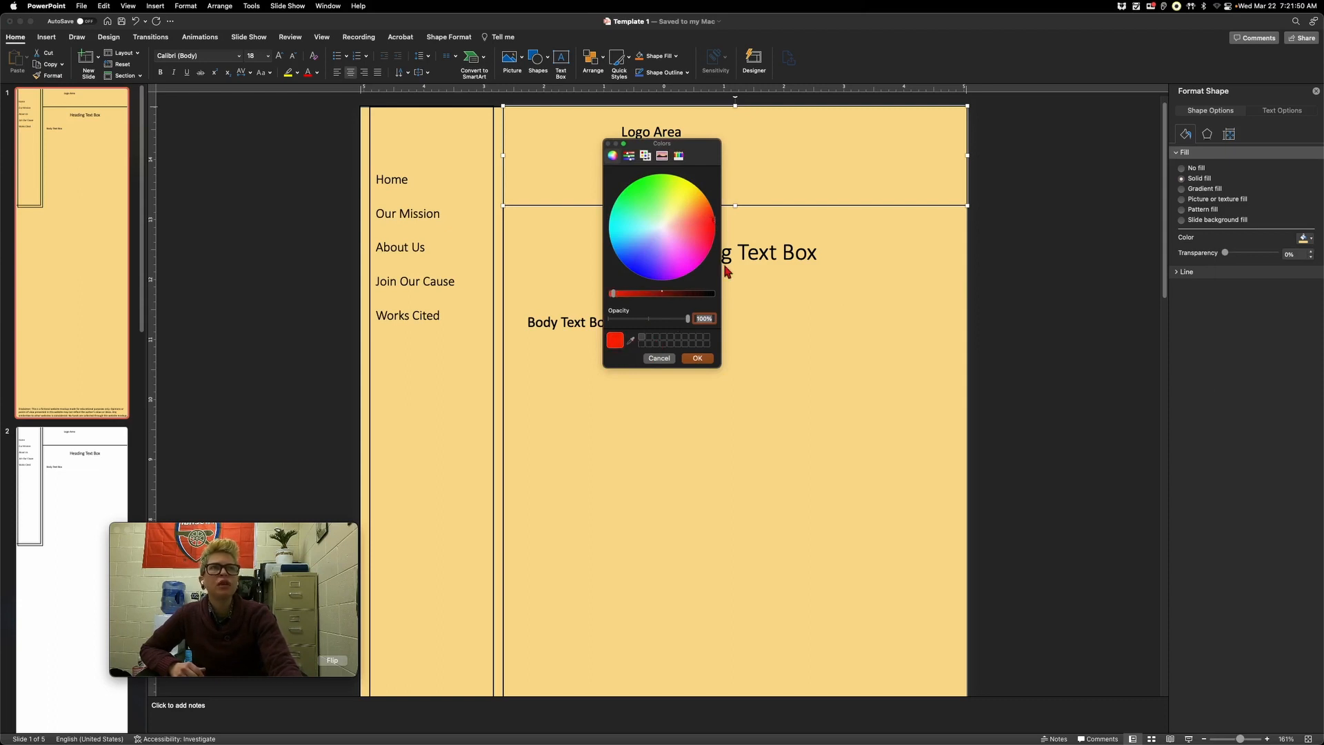
left_click(698, 358)
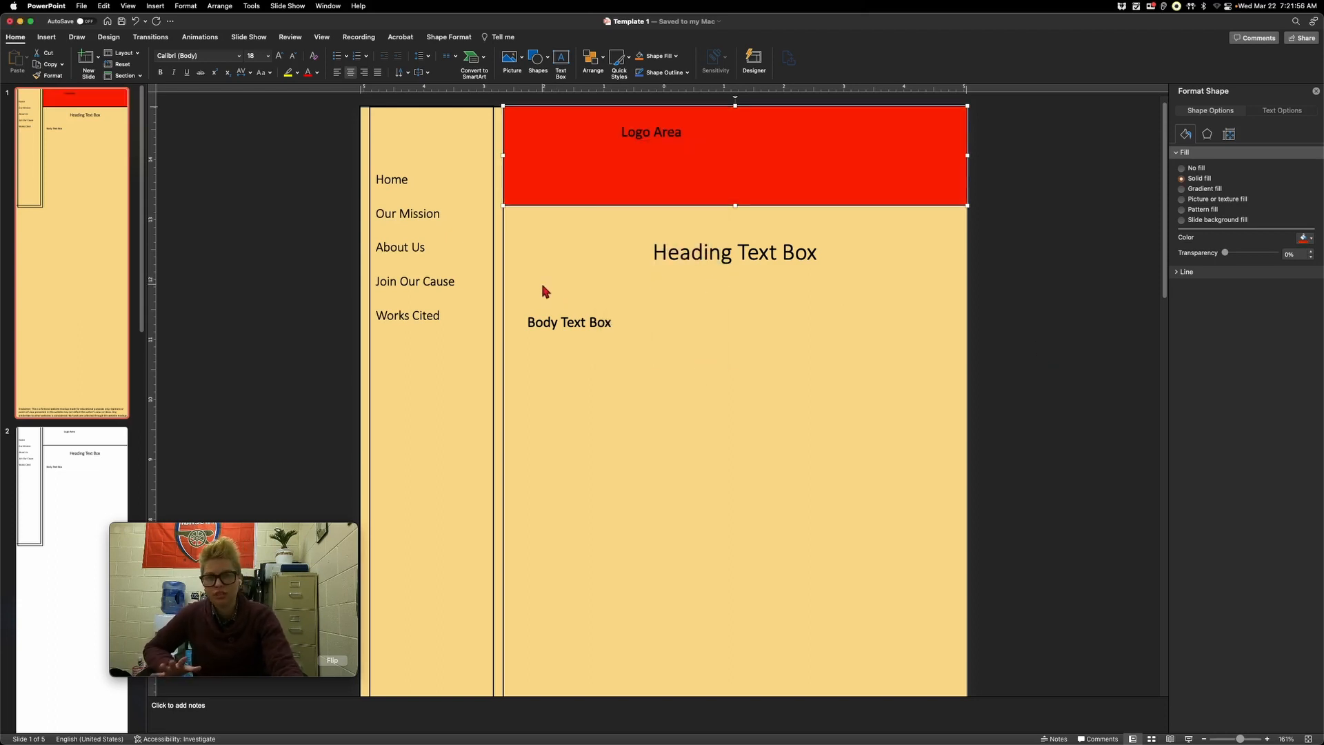
Step: Fill the outer sidebar rectangle behind the navigation links with the solid blue theme colour
left_click(487, 252)
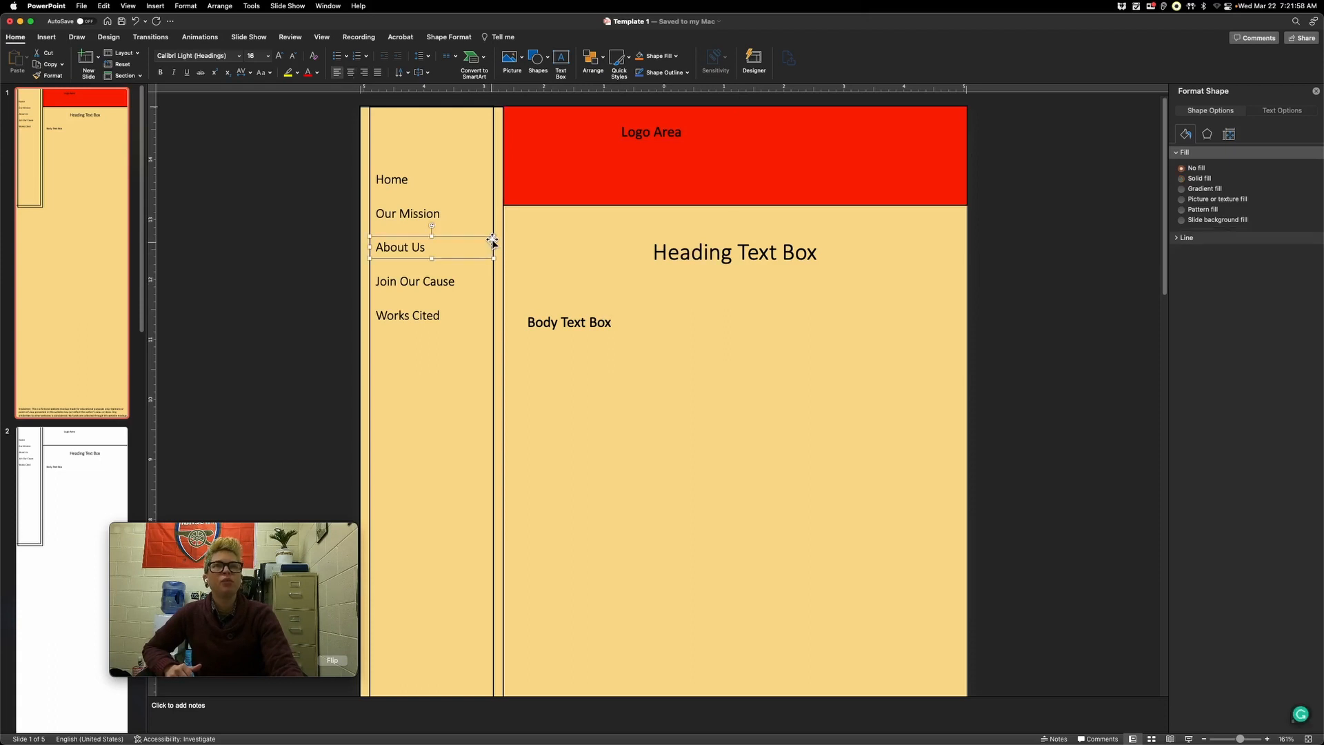
left_click(491, 126)
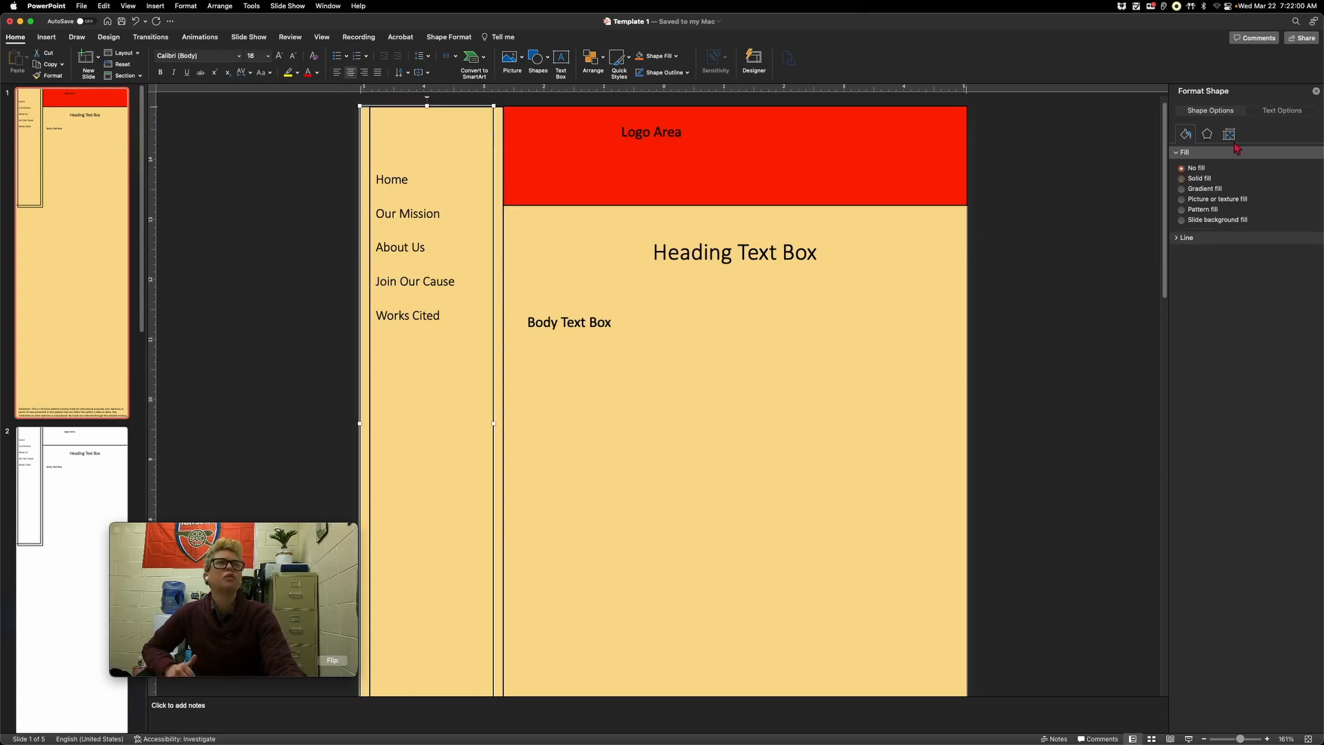
left_click(1200, 179)
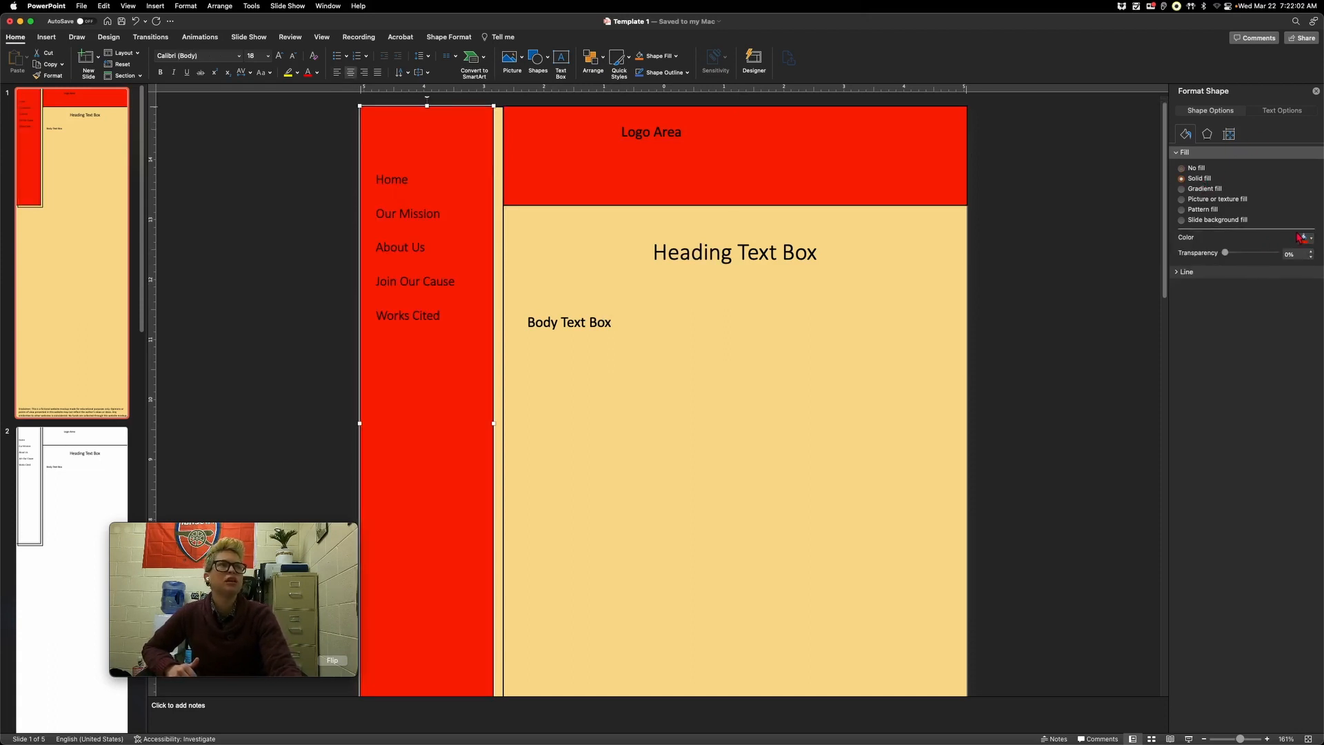
left_click(1300, 243)
left_click(1269, 268)
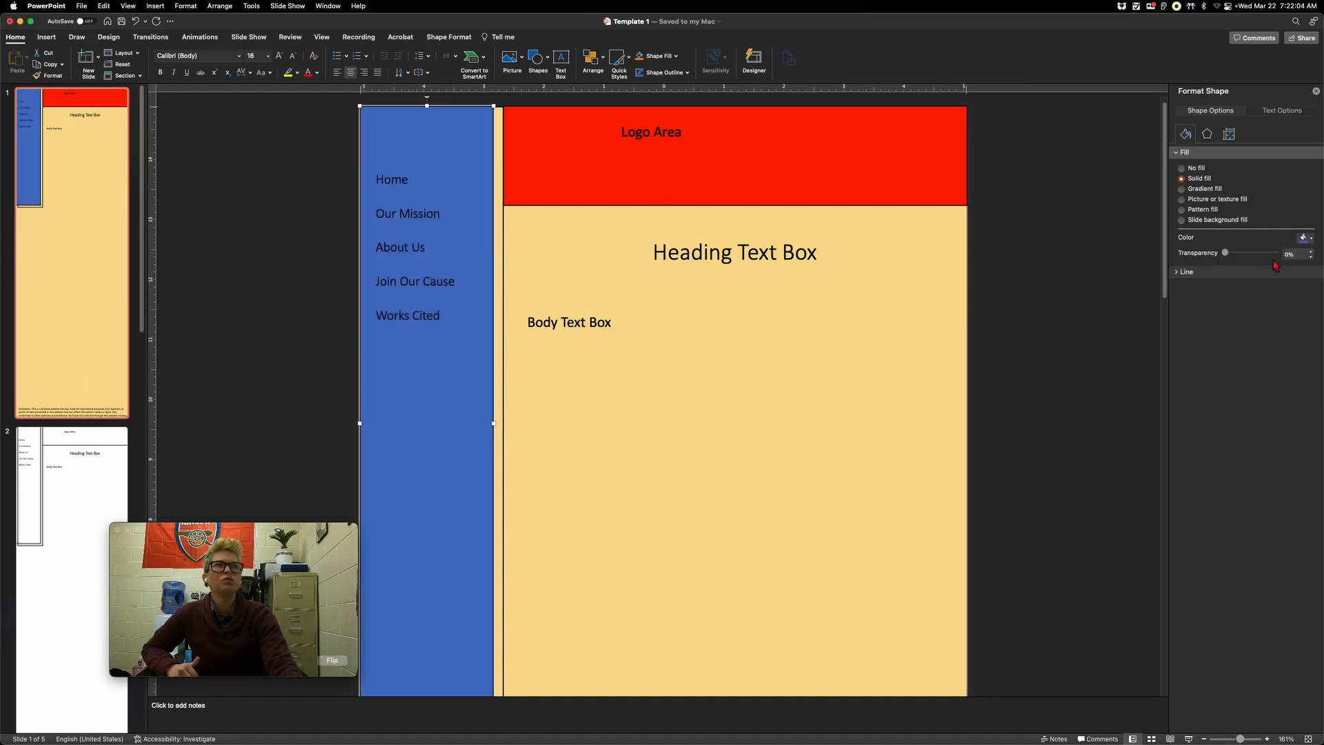
Step: Apply a linear gradient fill to the offset sidebar rectangle and set its first gradient stop to standard green
left_click(504, 234)
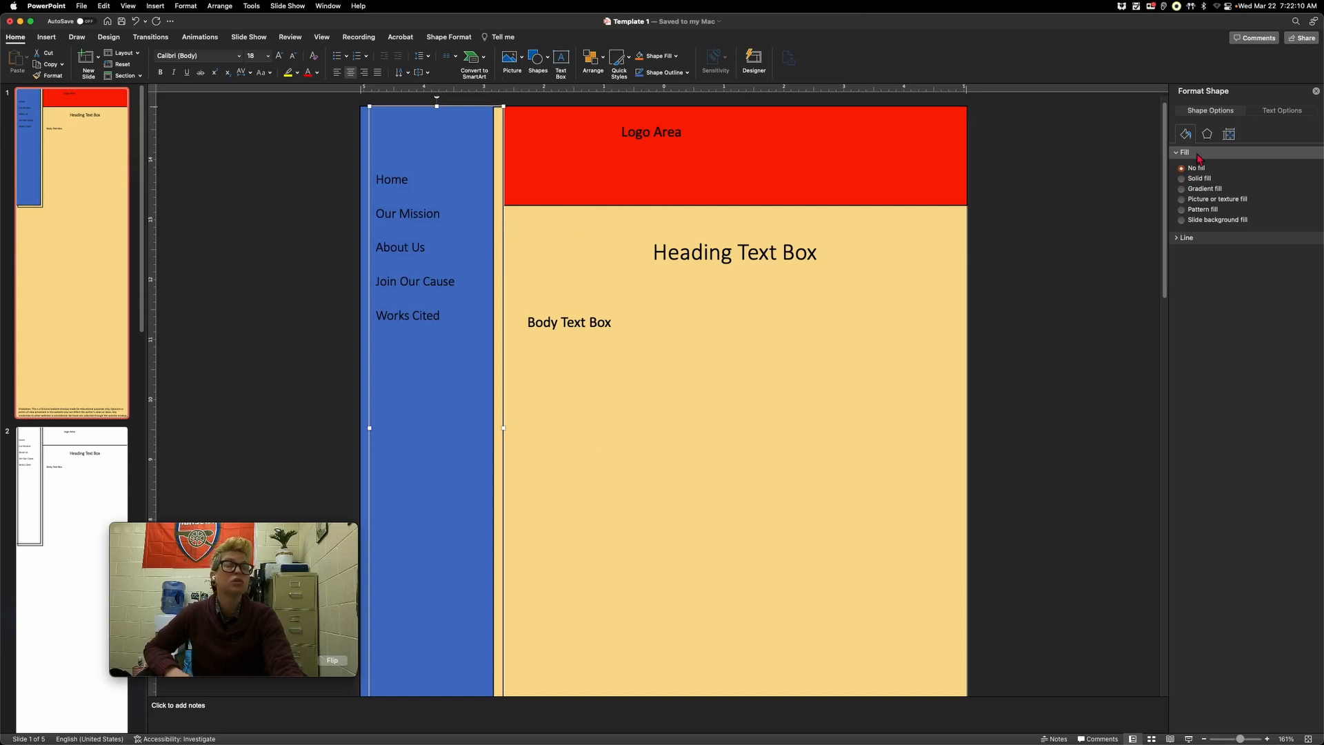
left_click(1208, 192)
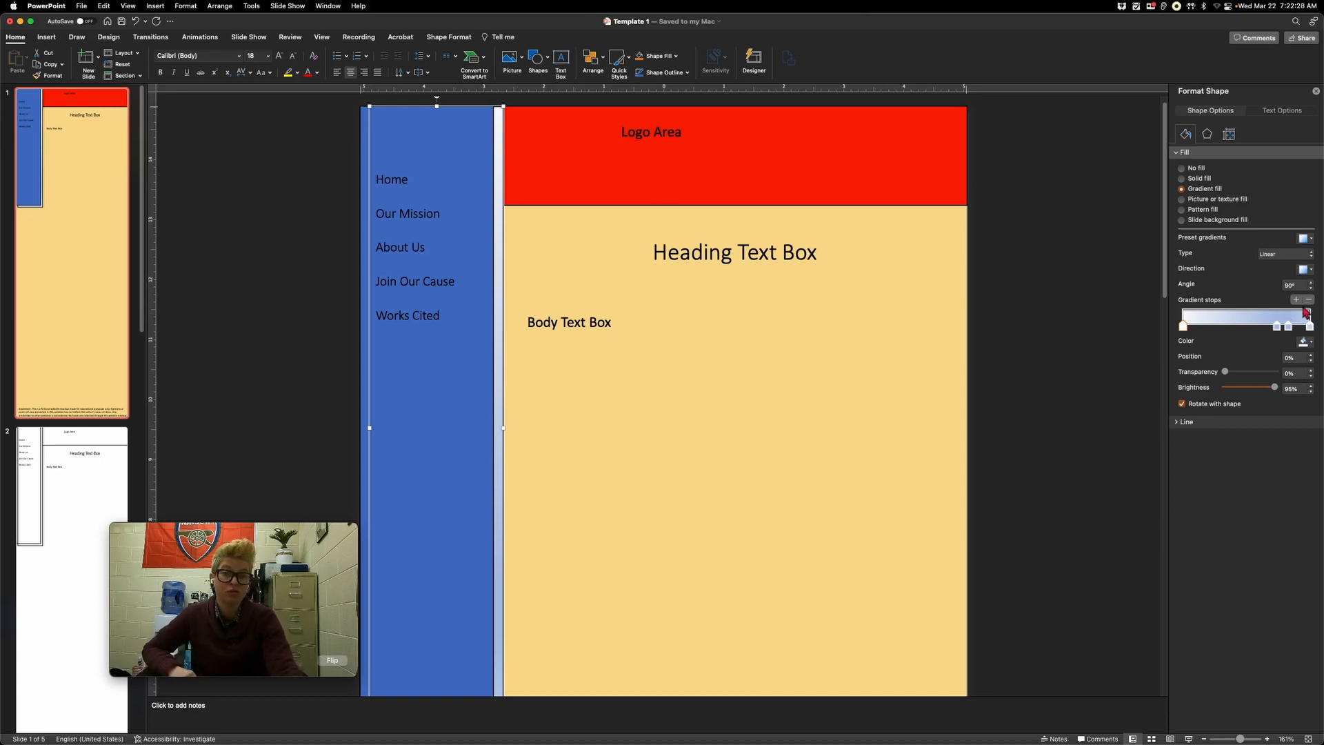
left_click(1305, 342)
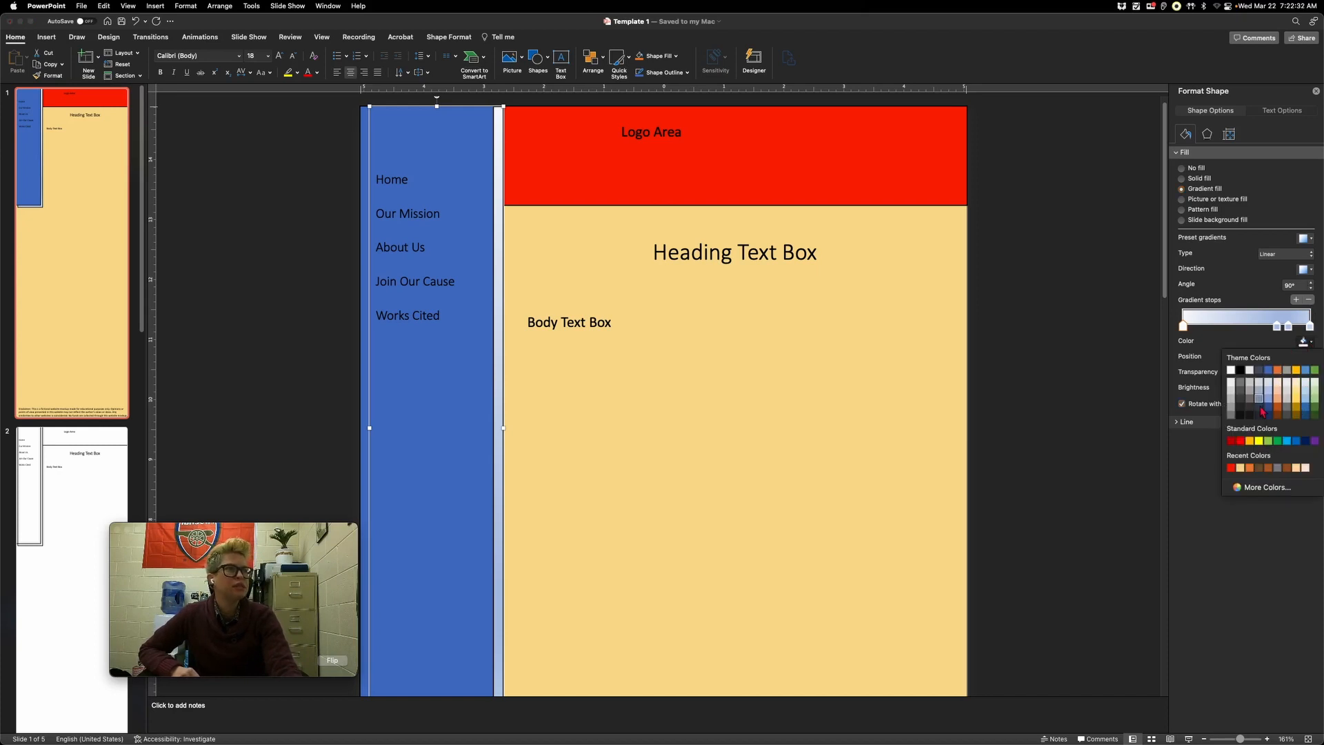
left_click(1278, 442)
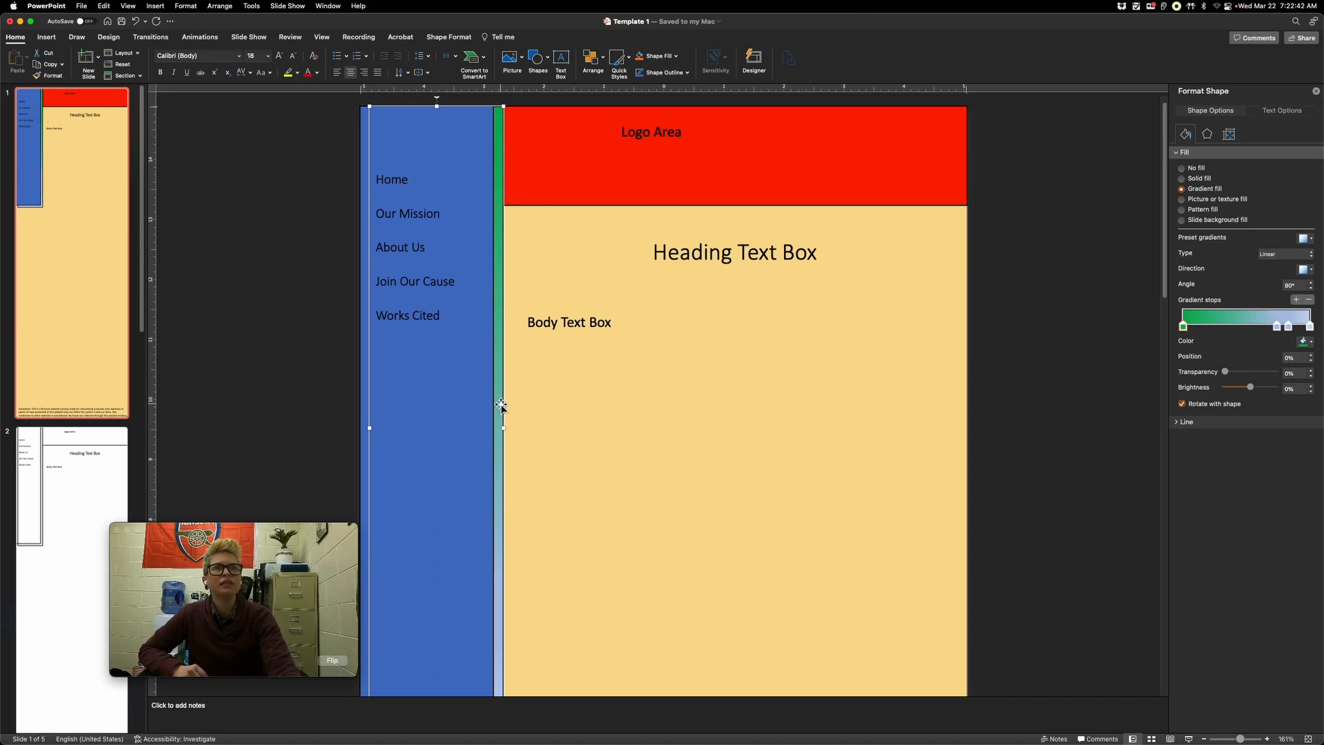
scroll(502, 407, "down", 4)
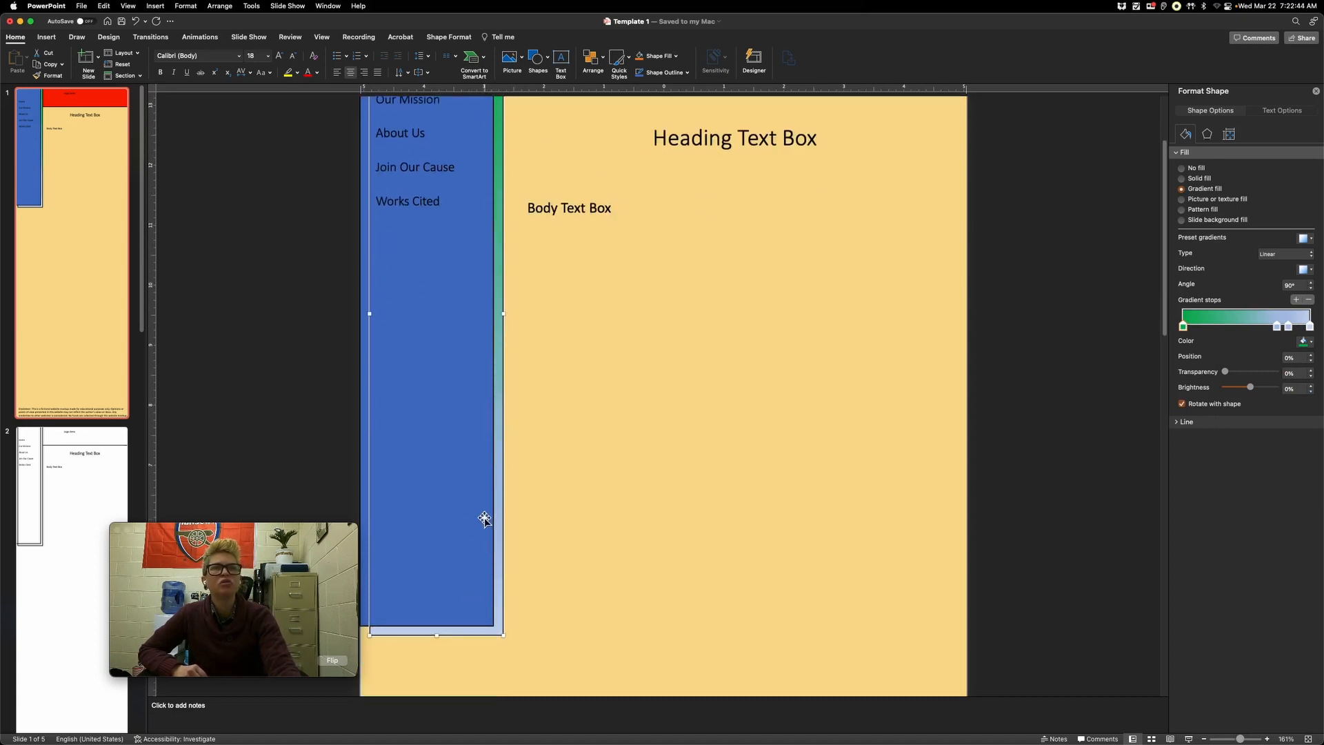
scroll(487, 538, "up", 4)
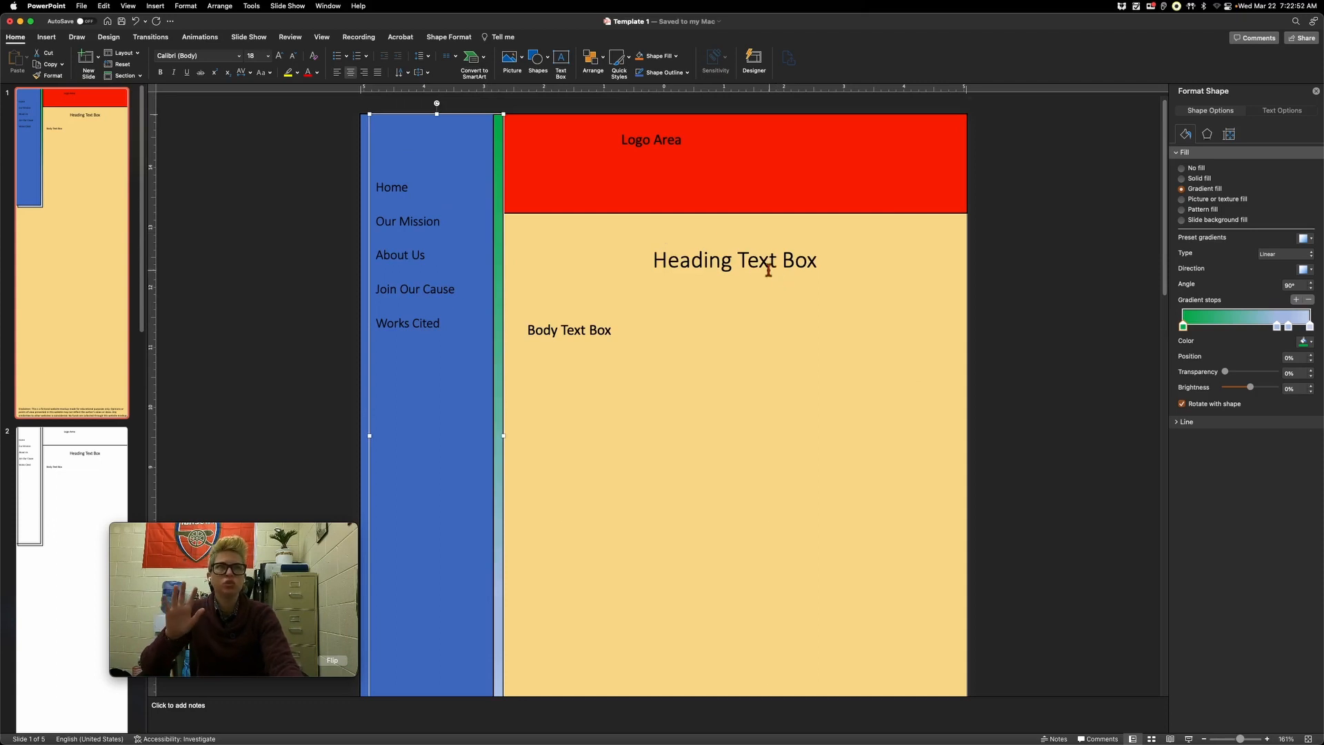
Step: Change the font of the entire "Heading Text Box" text to Kunstler Script
left_click(698, 266)
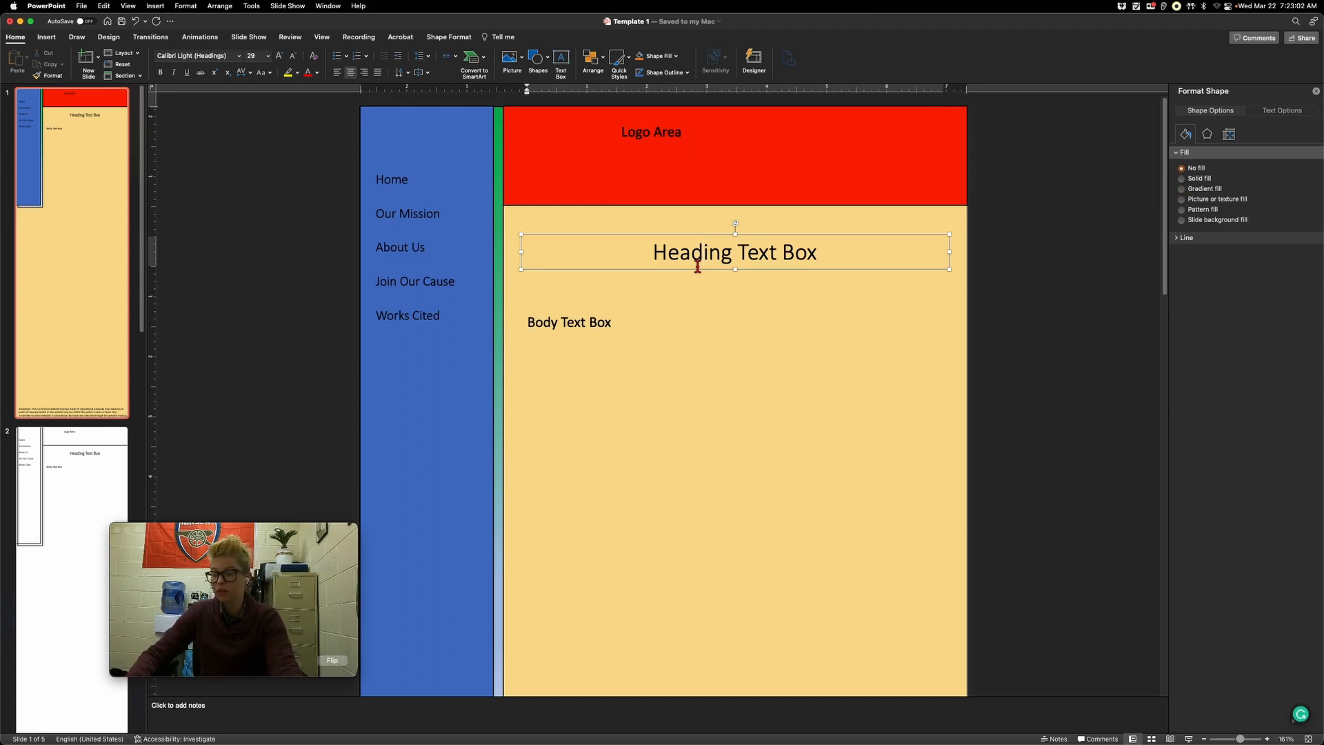
mouse_move(825, 254)
left_mouse_down()
mouse_move(778, 249)
mouse_move(821, 254)
left_mouse_up()
double_click(791, 254)
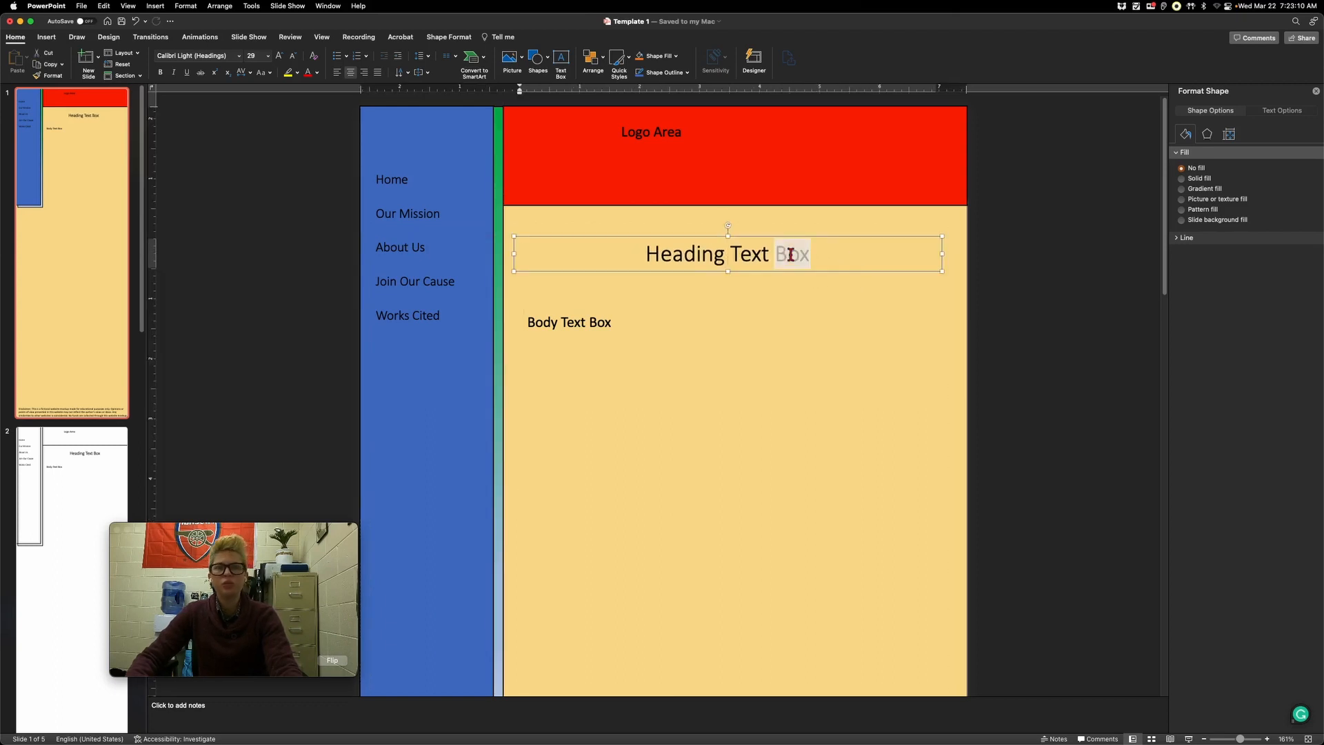
triple_click(791, 254)
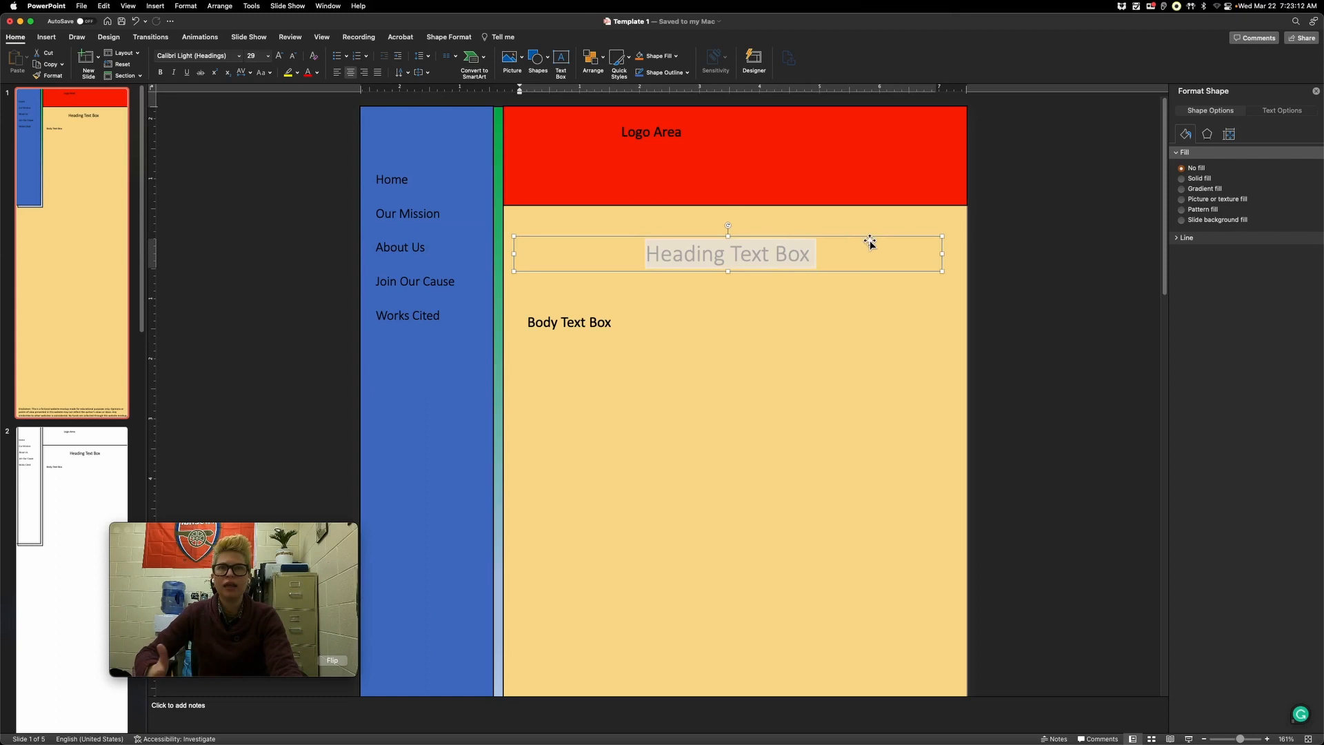
left_click(238, 58)
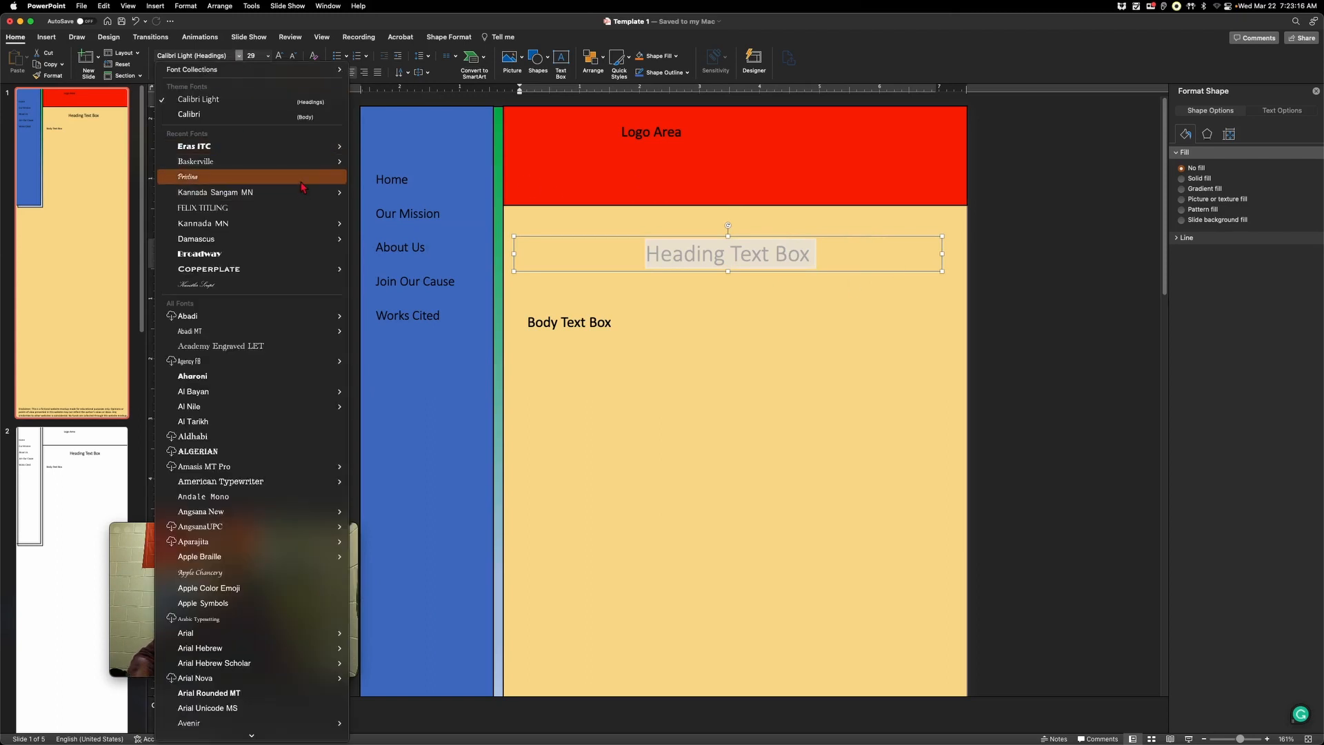
left_click(290, 284)
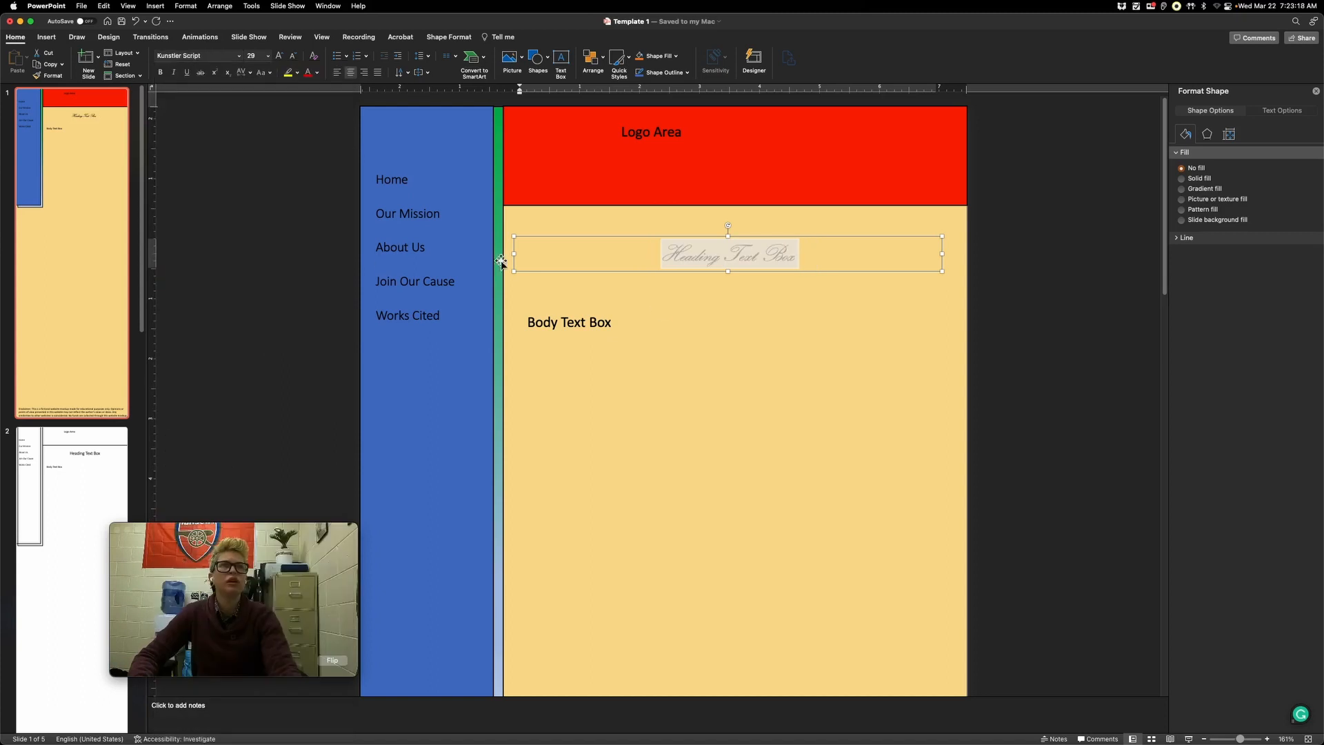
Step: Change the font colour of the entire "Heading Text Box" text to the dark blue-gray theme colour
left_click(722, 312)
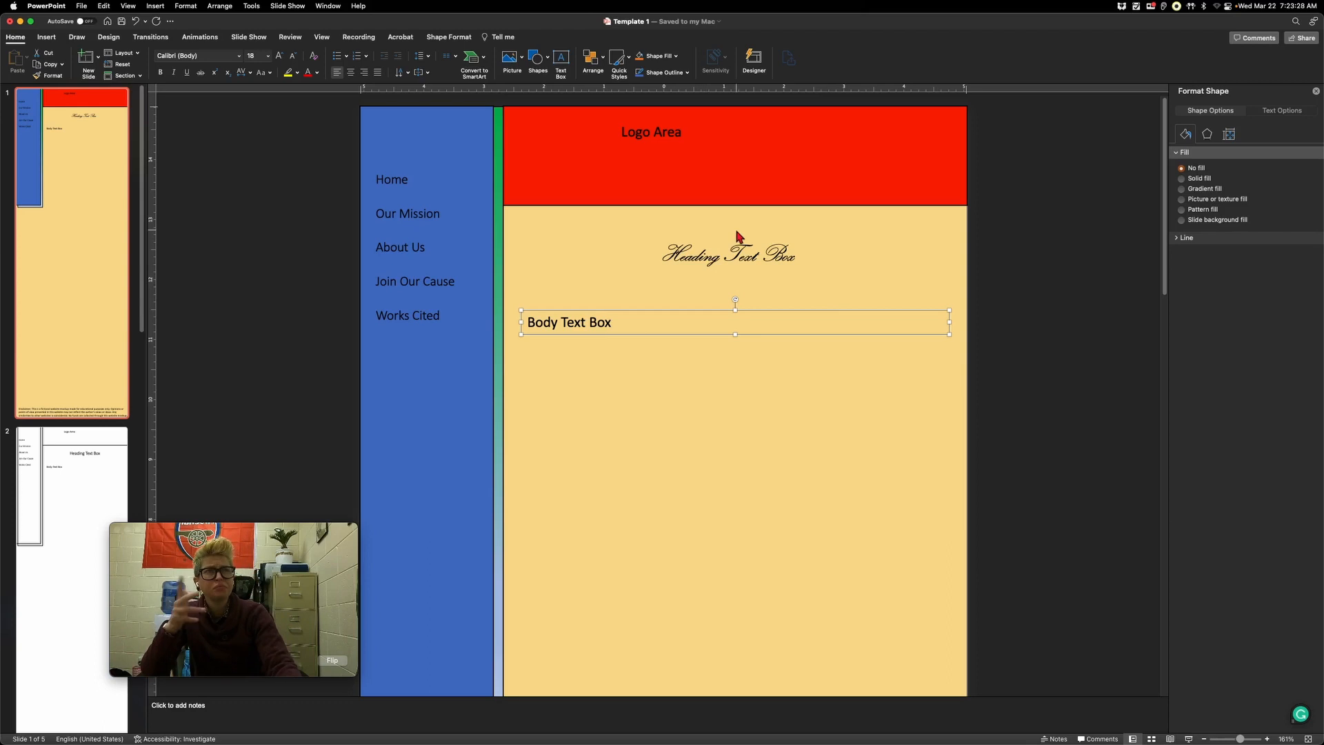
double_click(740, 257)
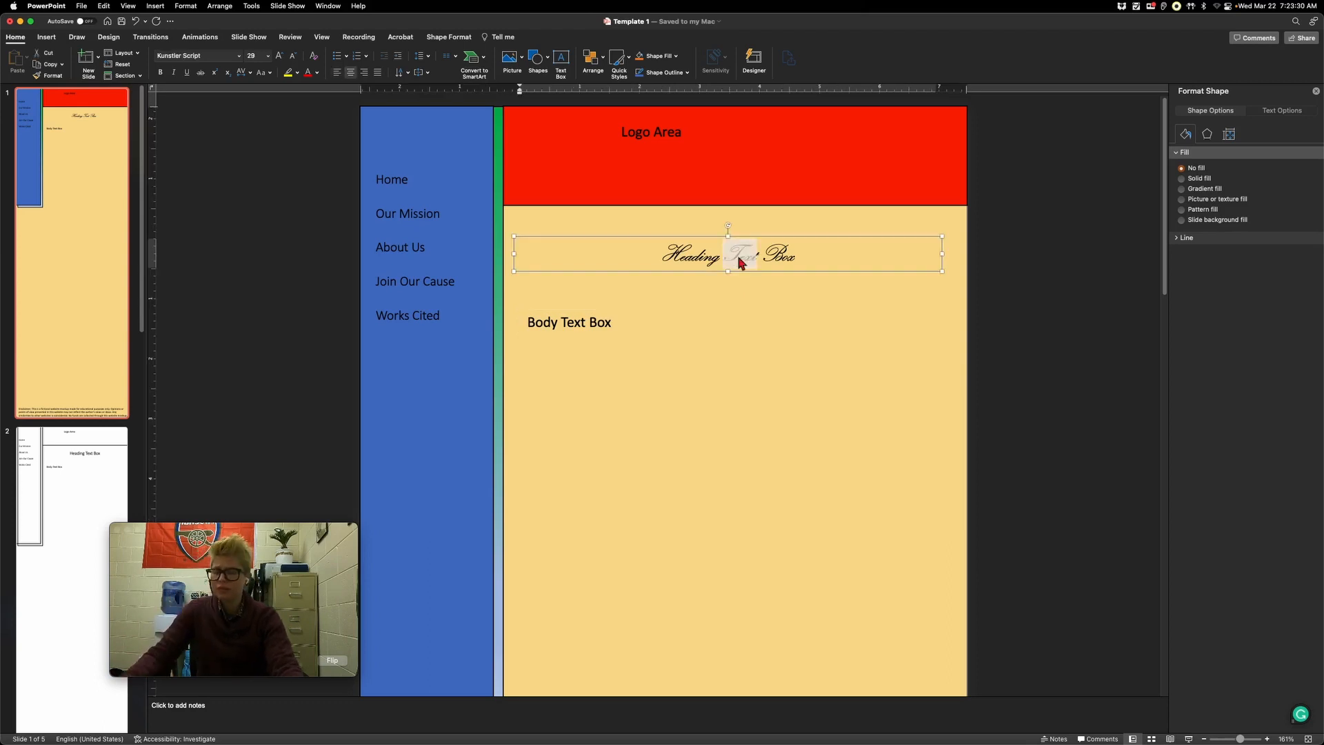
triple_click(738, 260)
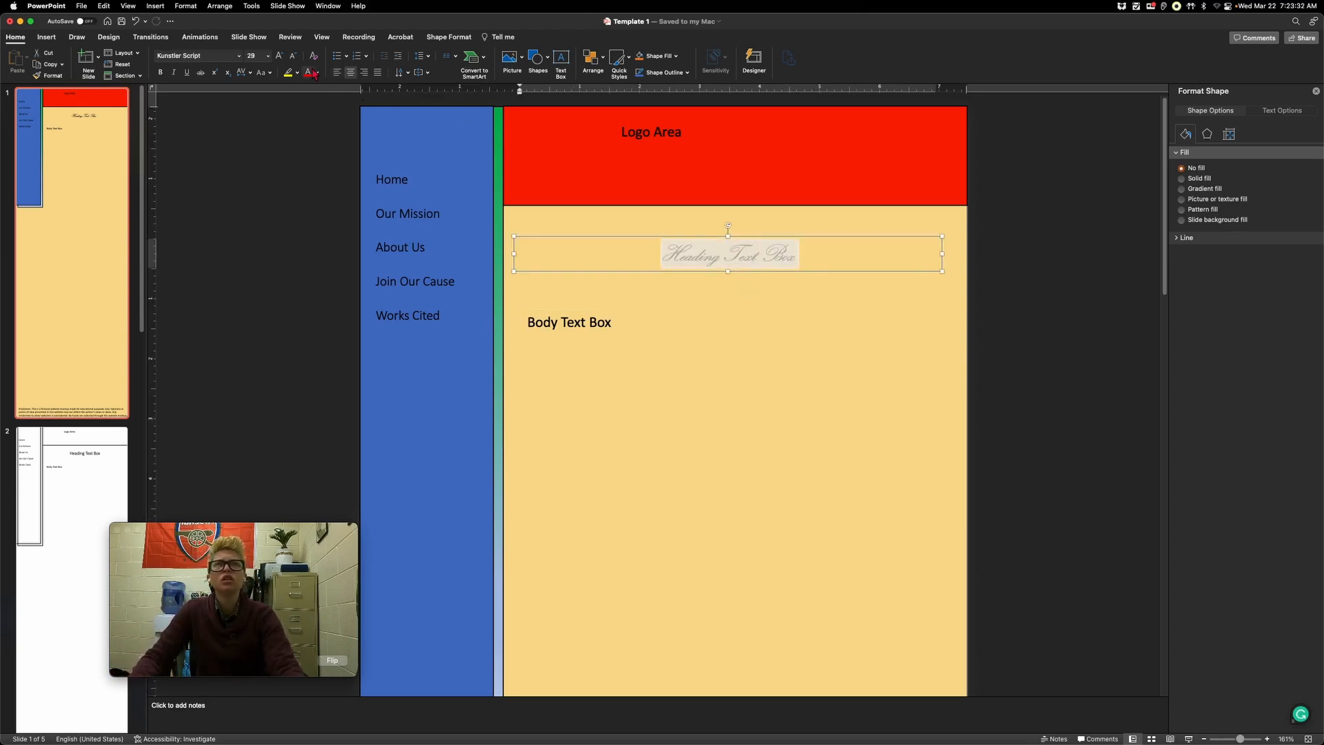
left_click(317, 73)
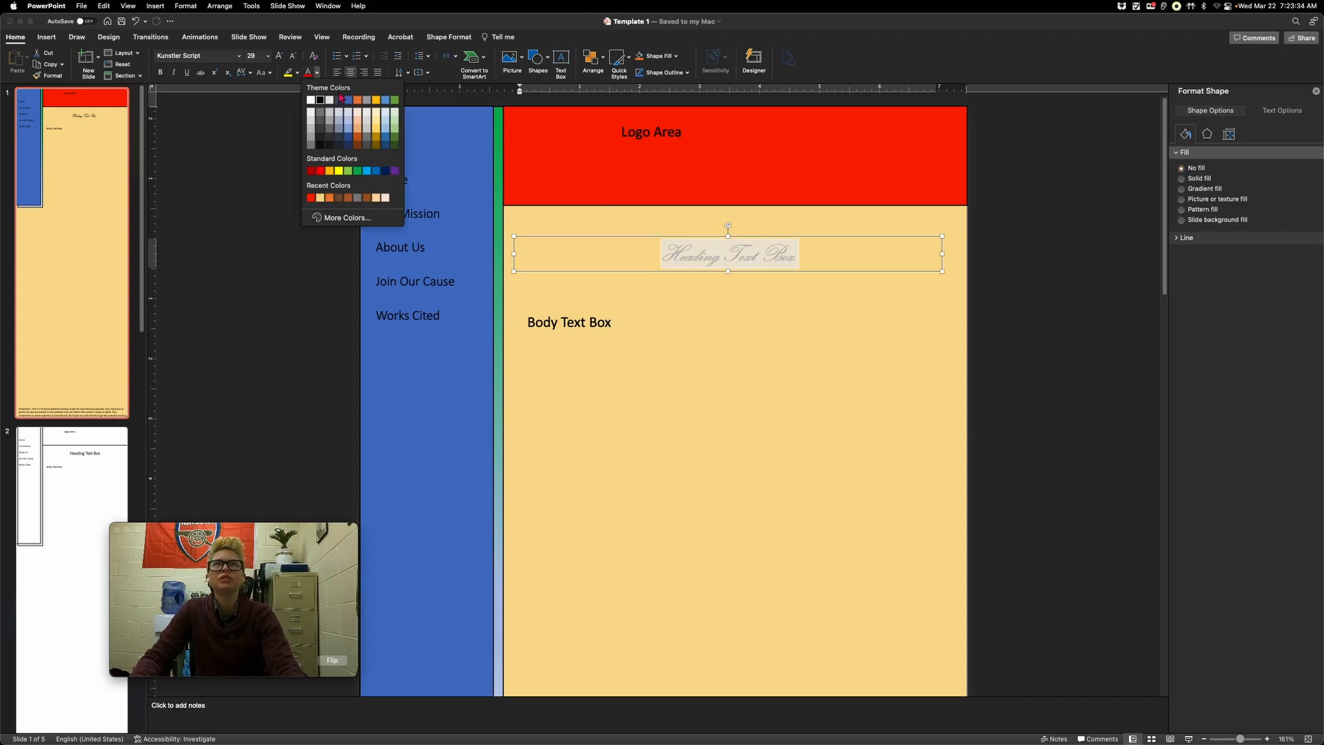
left_click(339, 219)
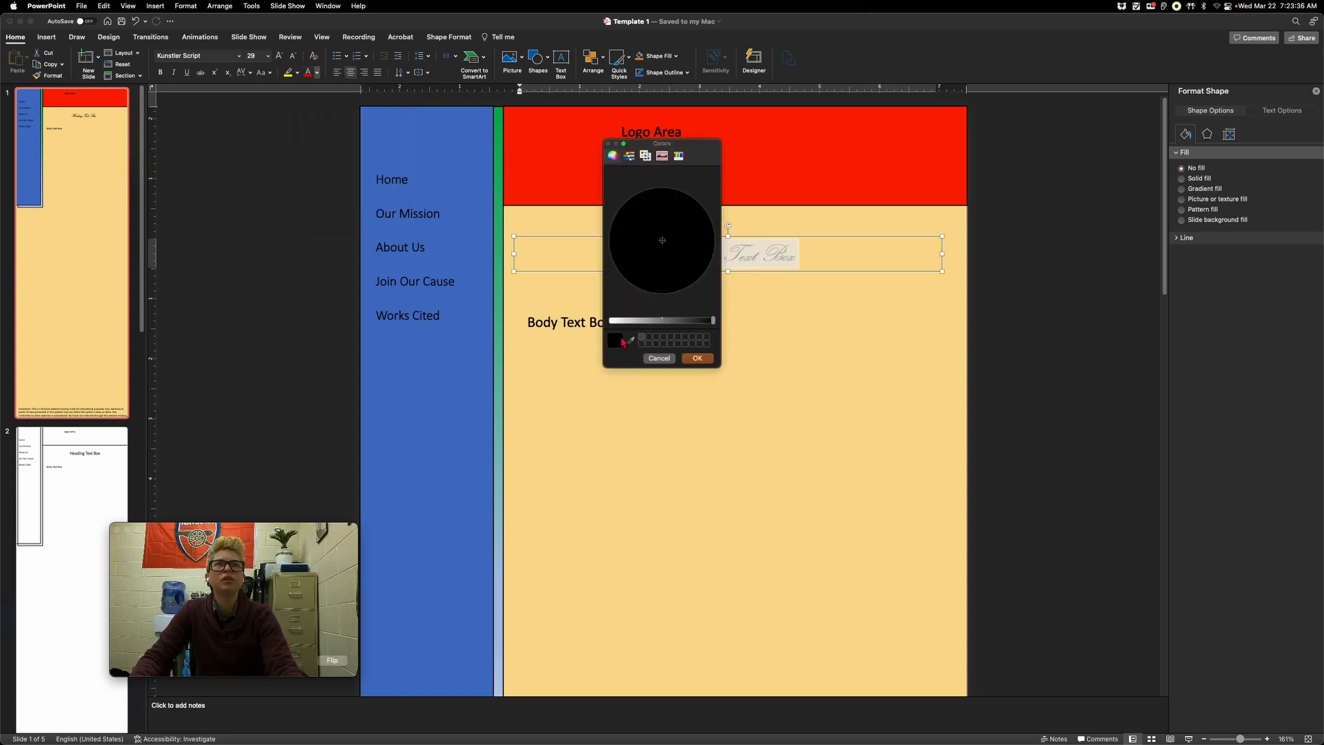
left_click(659, 358)
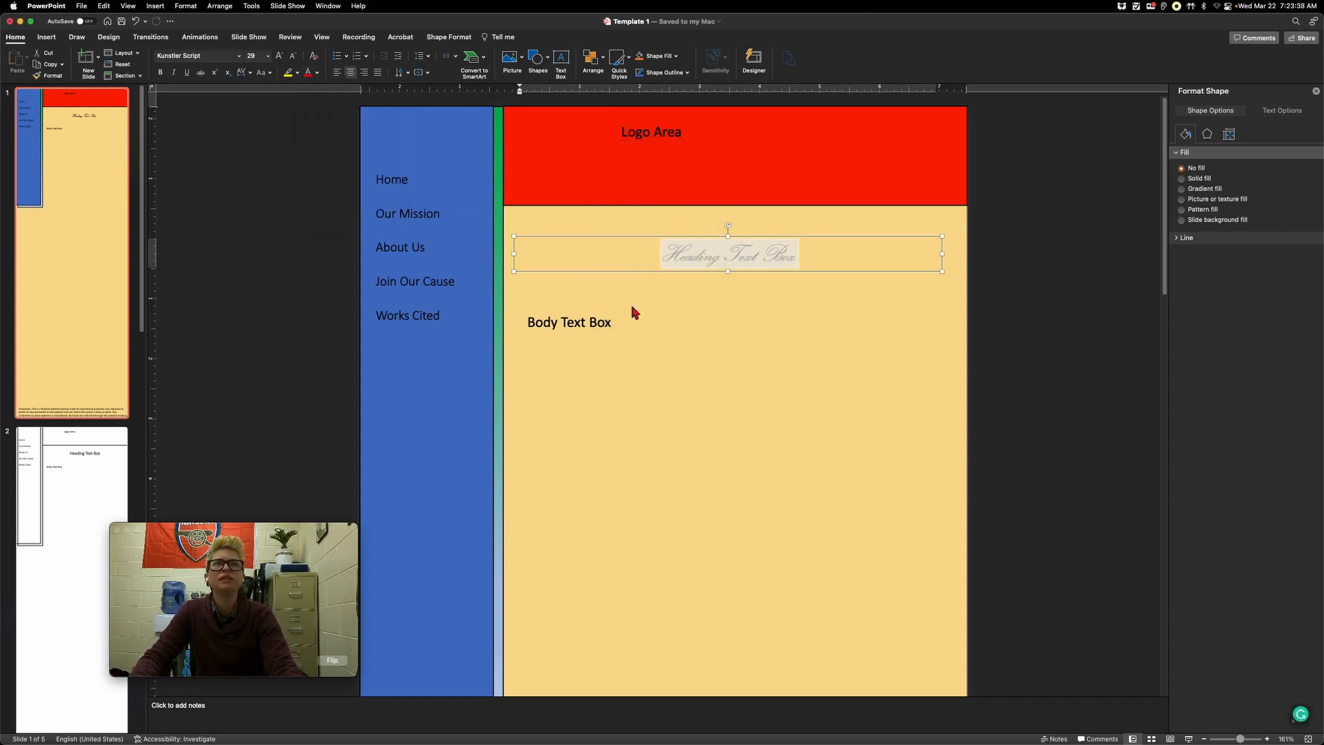
left_click(318, 72)
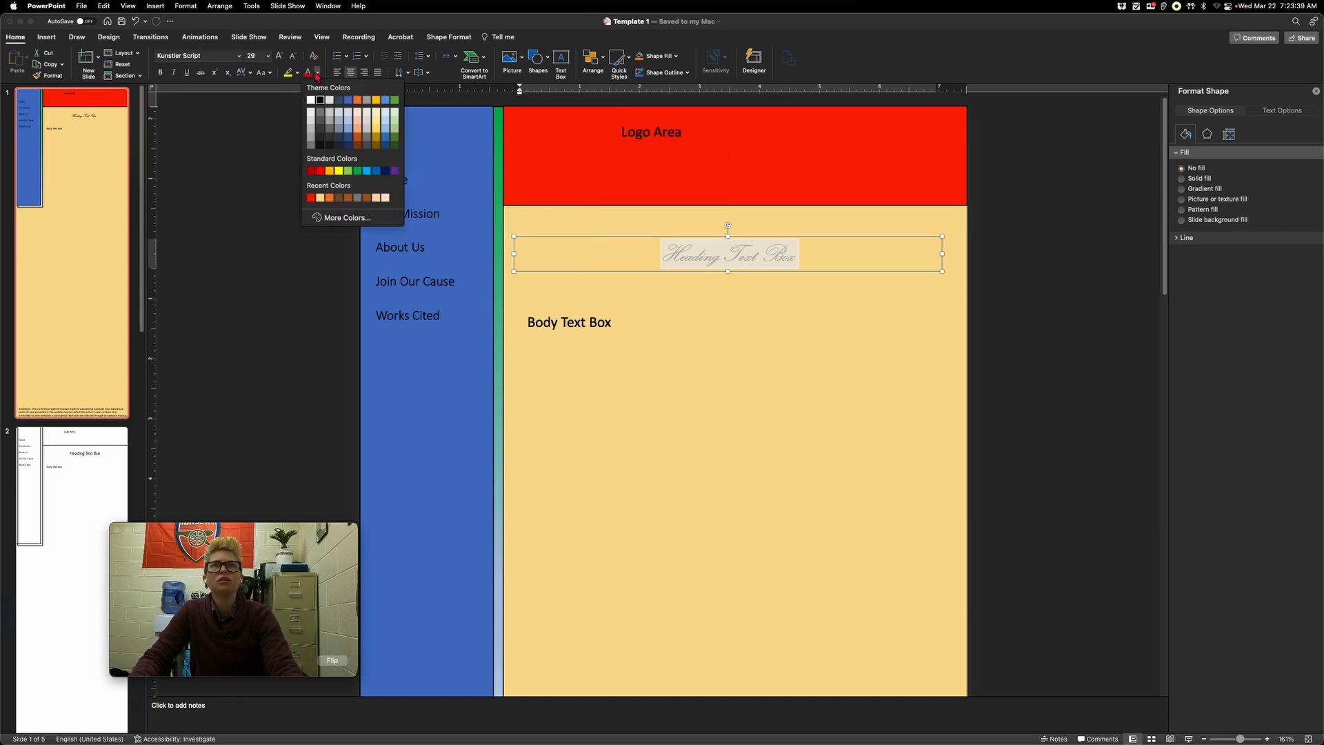
left_click(340, 103)
left_click(763, 319)
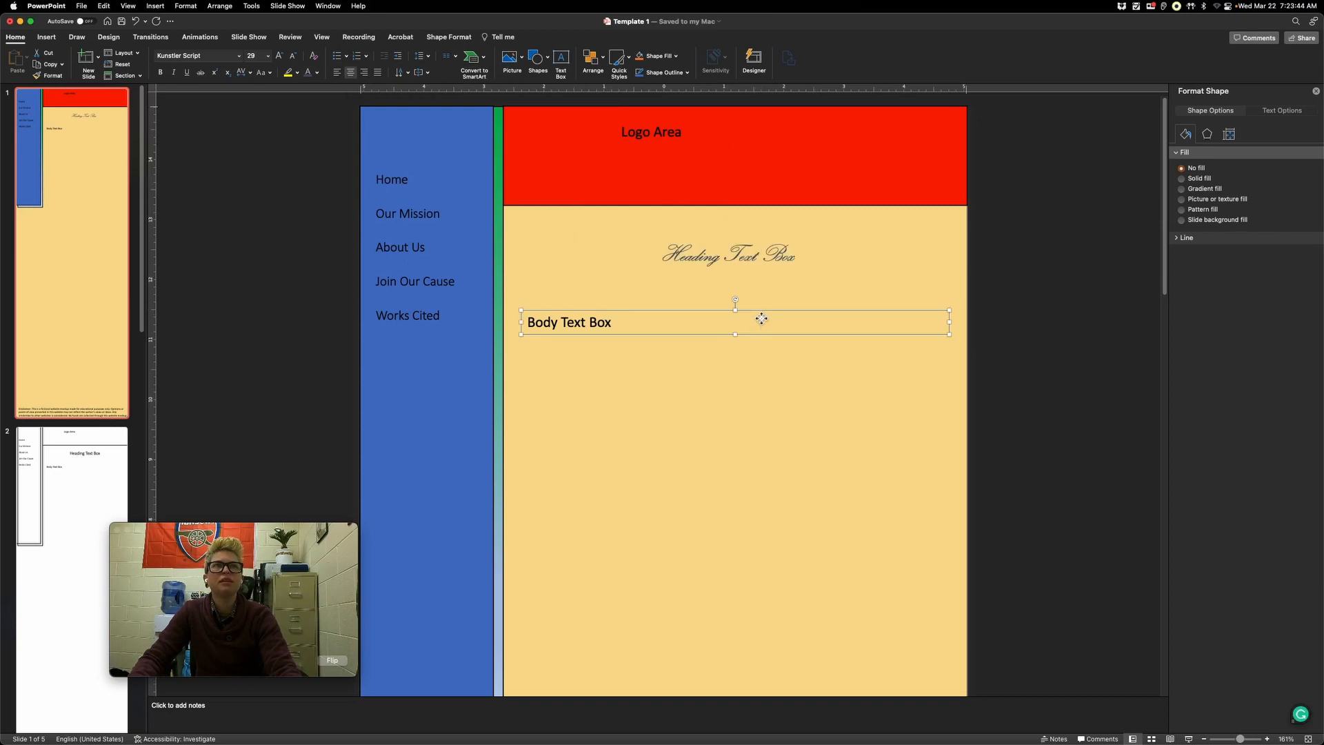
Step: Increase the font size of the entire "Heading Text Box" text to 54
left_click(739, 254)
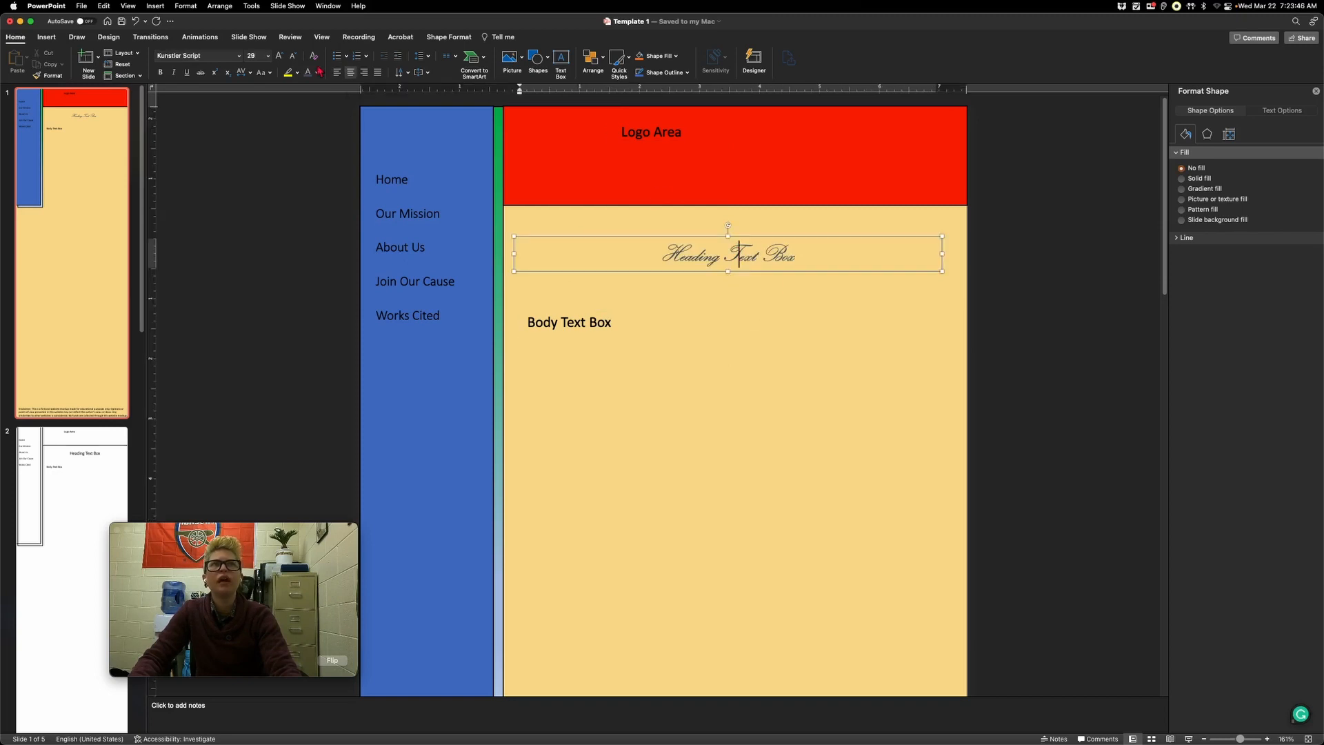
key("super+a")
left_click(279, 55)
left_click(280, 55)
left_click(279, 55)
left_click(280, 55)
left_click(279, 55)
left_click(280, 56)
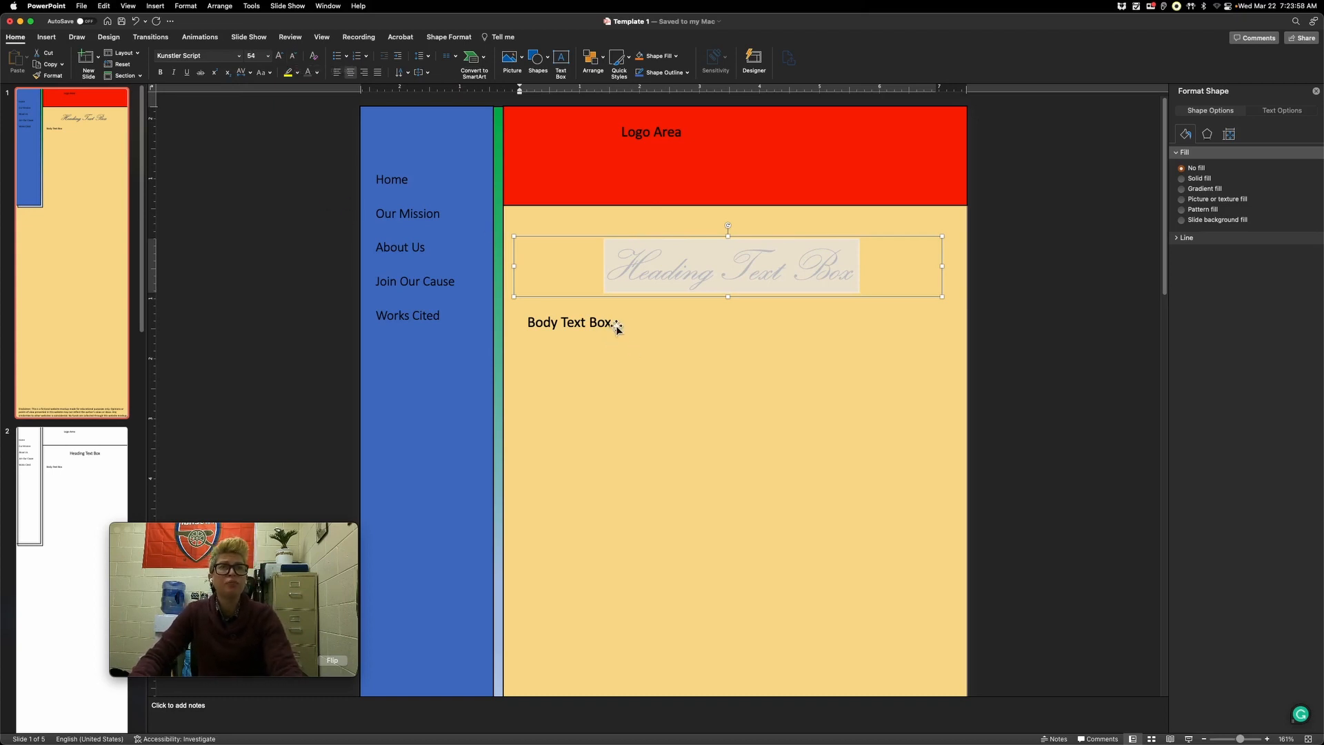
left_click(560, 321)
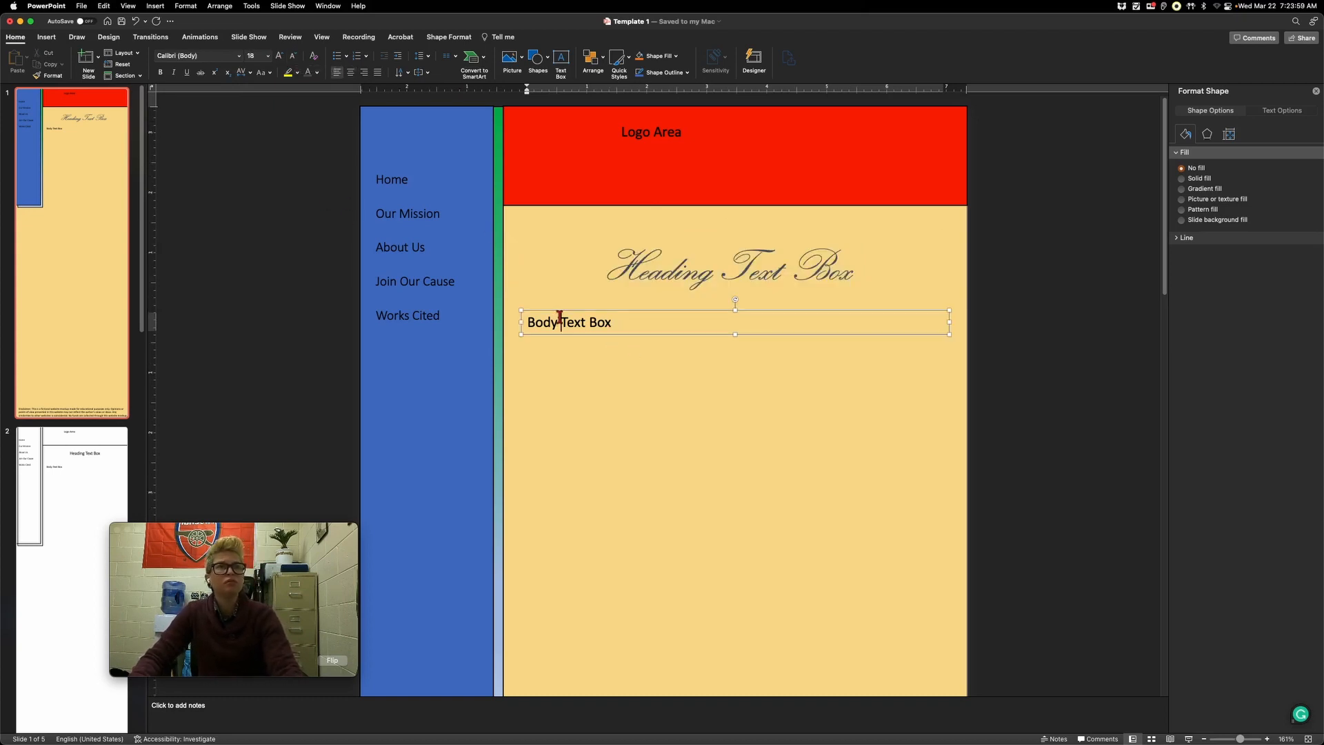
Step: Make the text of all five sidebar navigation links white and move them together slightly down and to the right
left_click(412, 182)
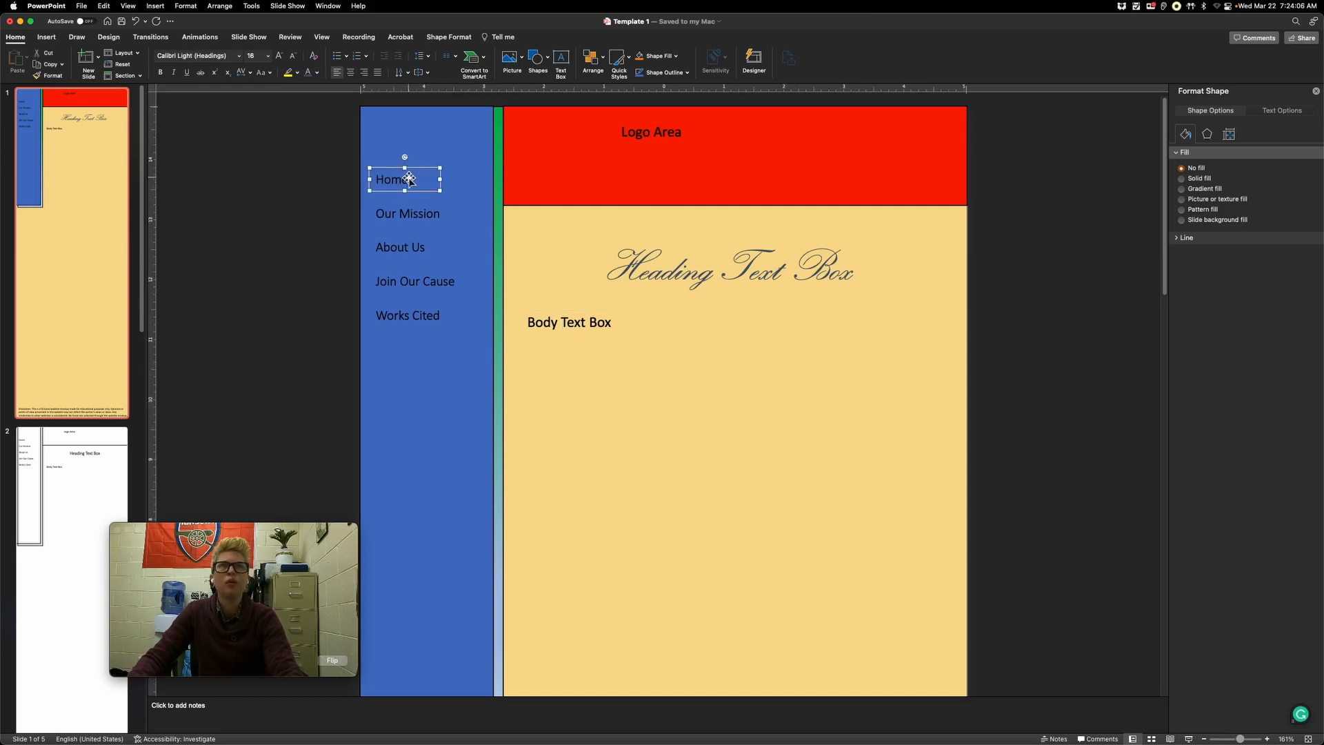
left_click(413, 213, "shift")
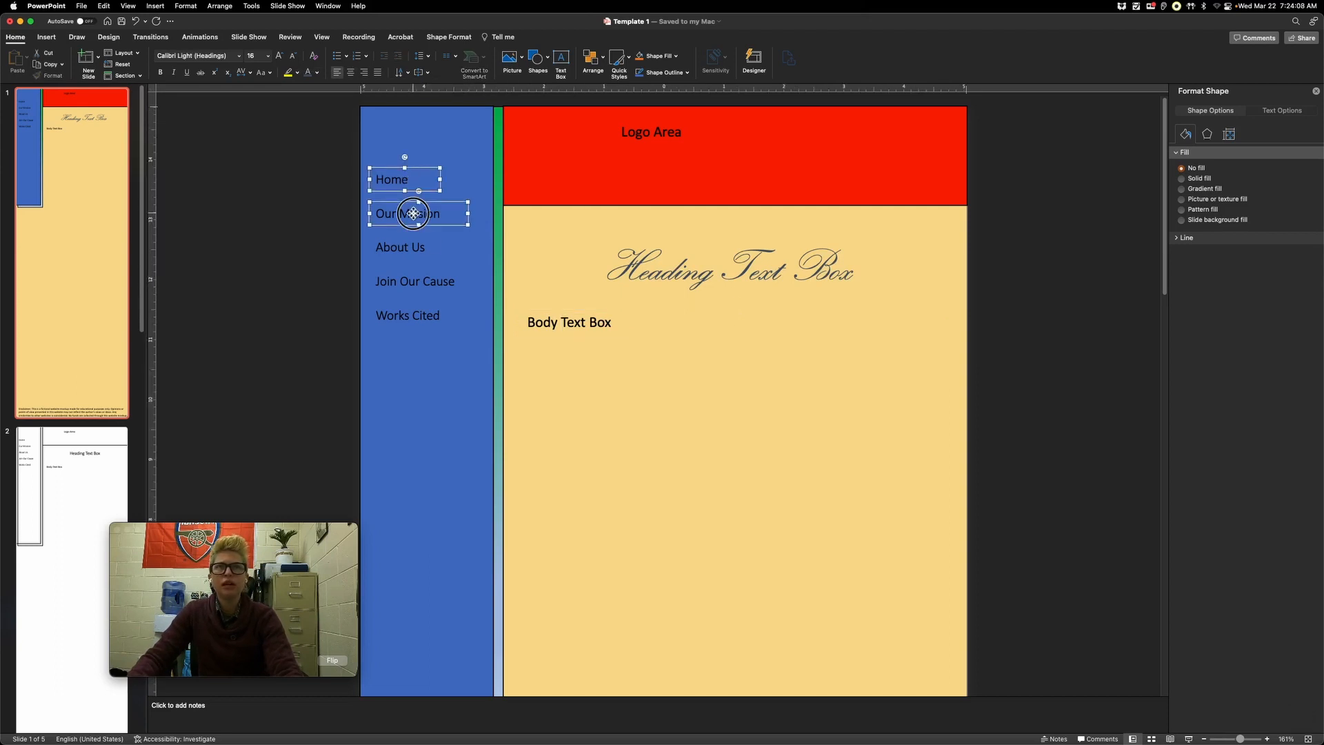
left_click(414, 246, "shift")
left_click(419, 283, "shift")
left_click(418, 318, "shift")
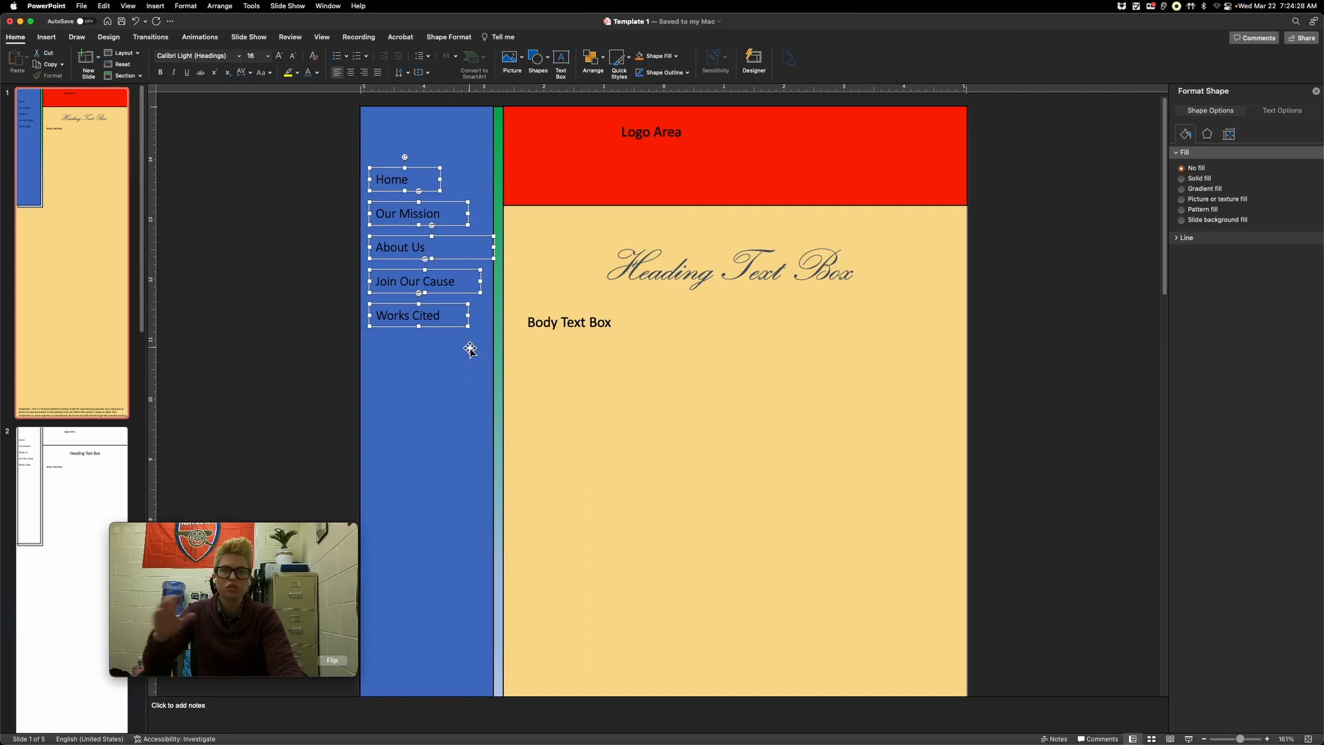
left_click(318, 73)
left_click(311, 100)
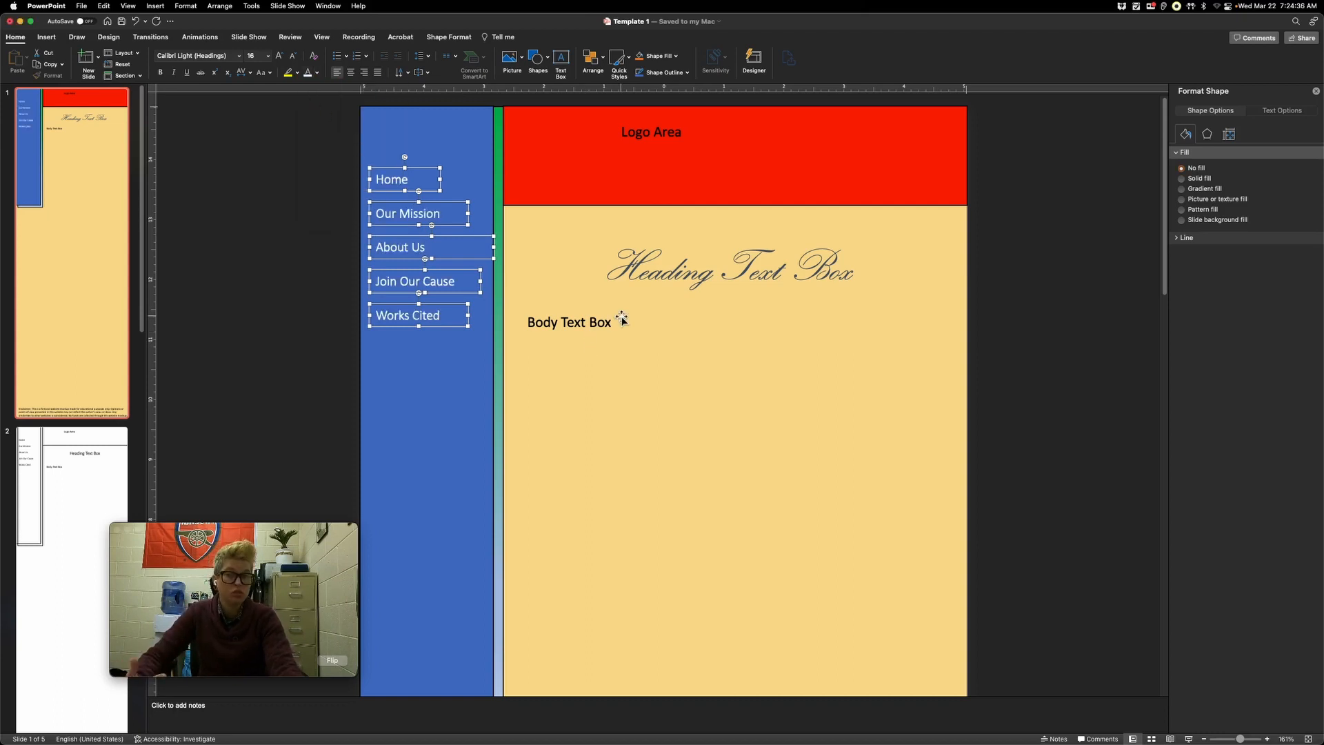
left_click_drag(425, 193, 435, 225)
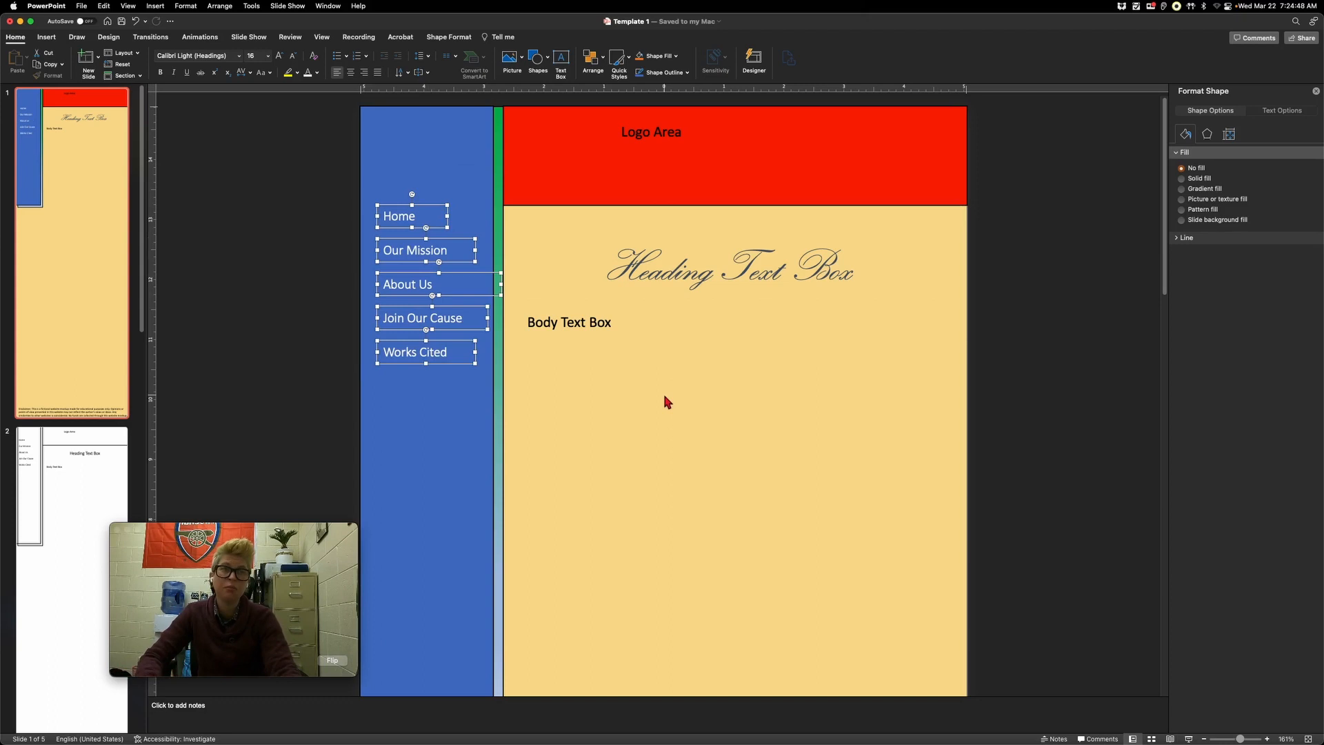
left_click(674, 366)
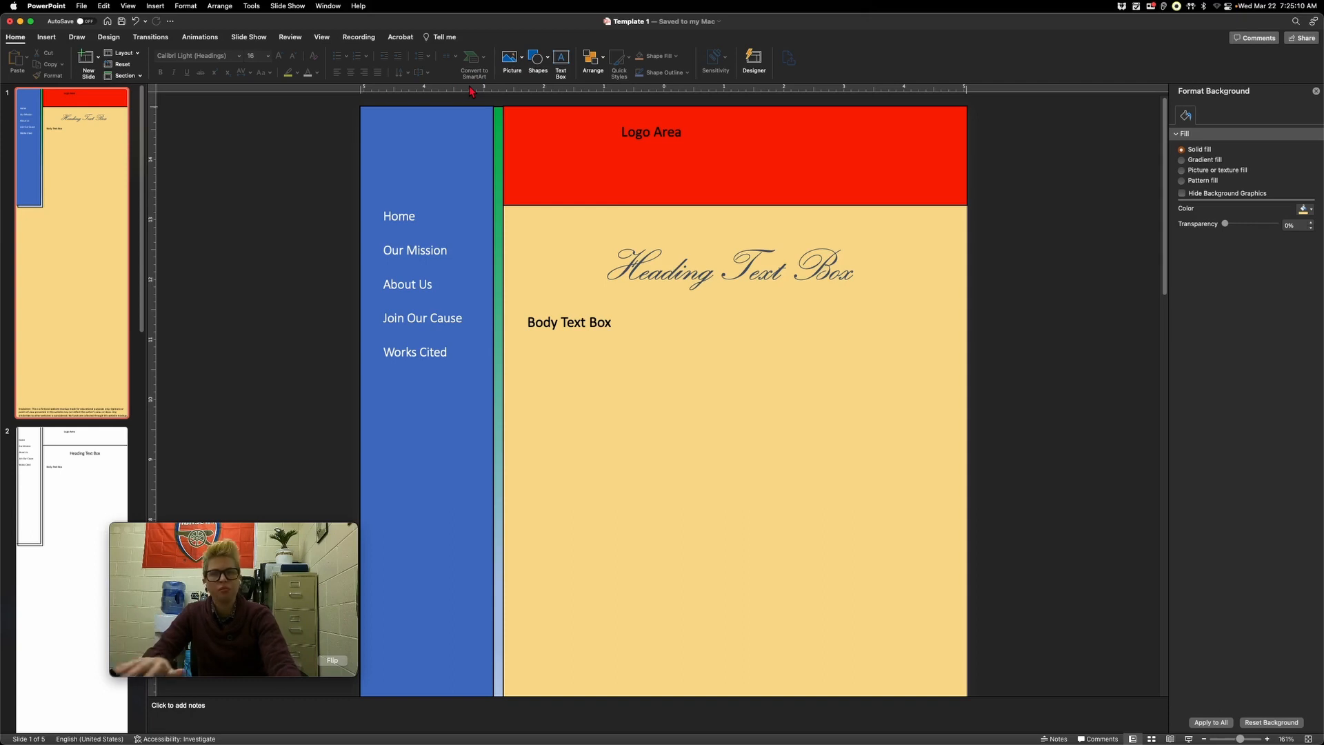
left_click(509, 58)
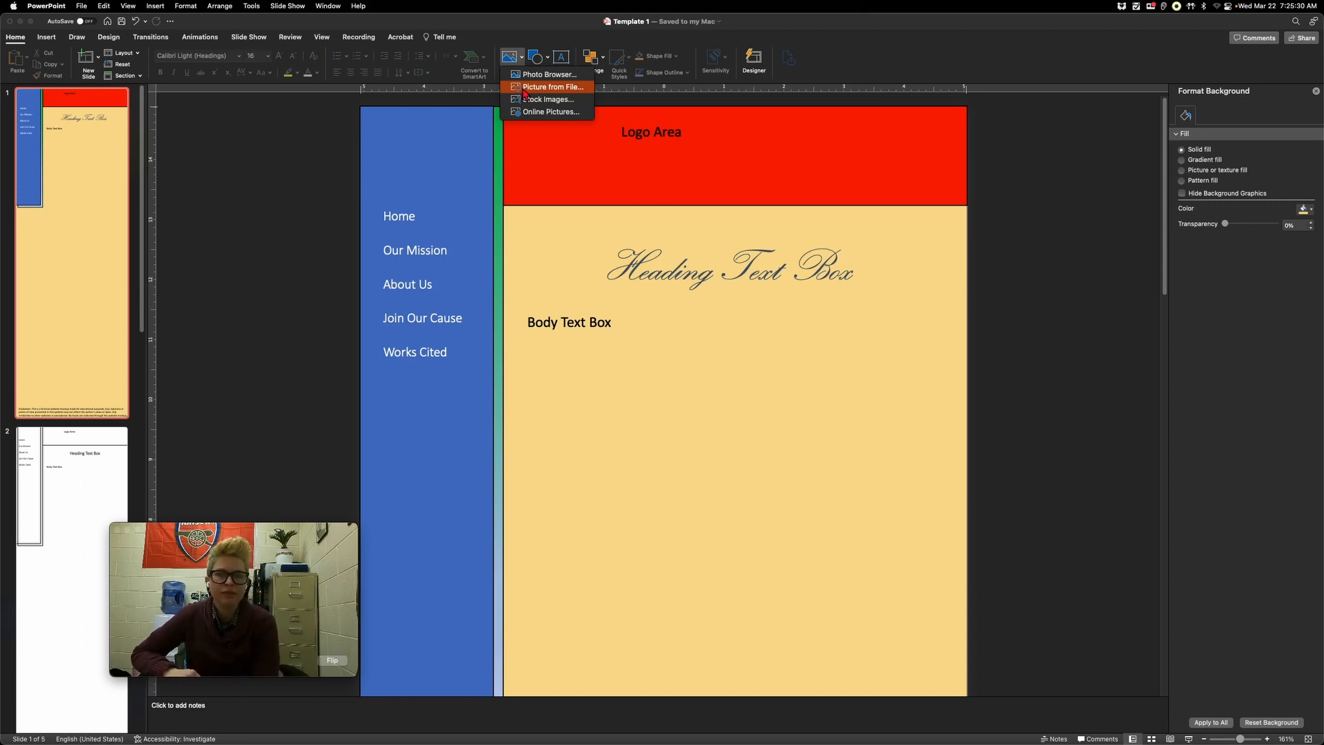
left_click(316, 287)
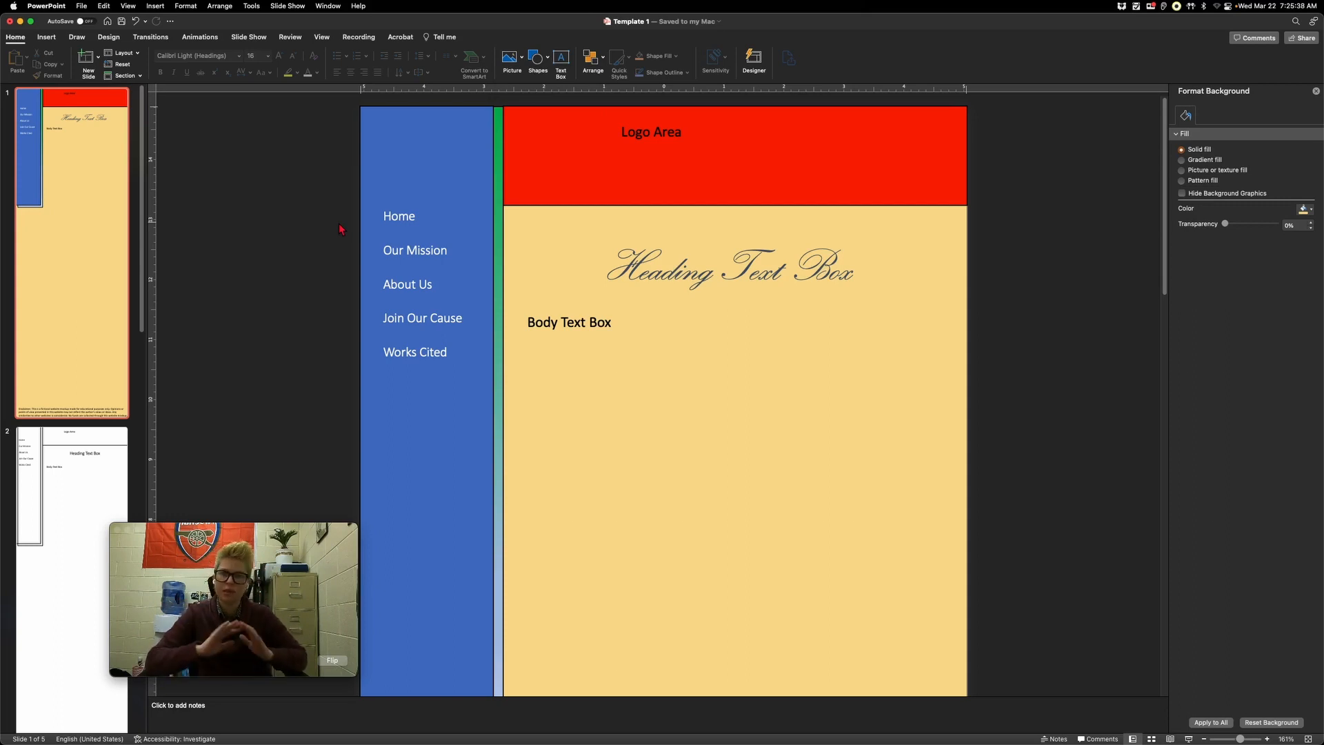
Step: Delete the four unformatted slides, 2 through 5, together from the presentation
scroll(97, 237, "down", 5)
scroll(102, 247, "down", 5)
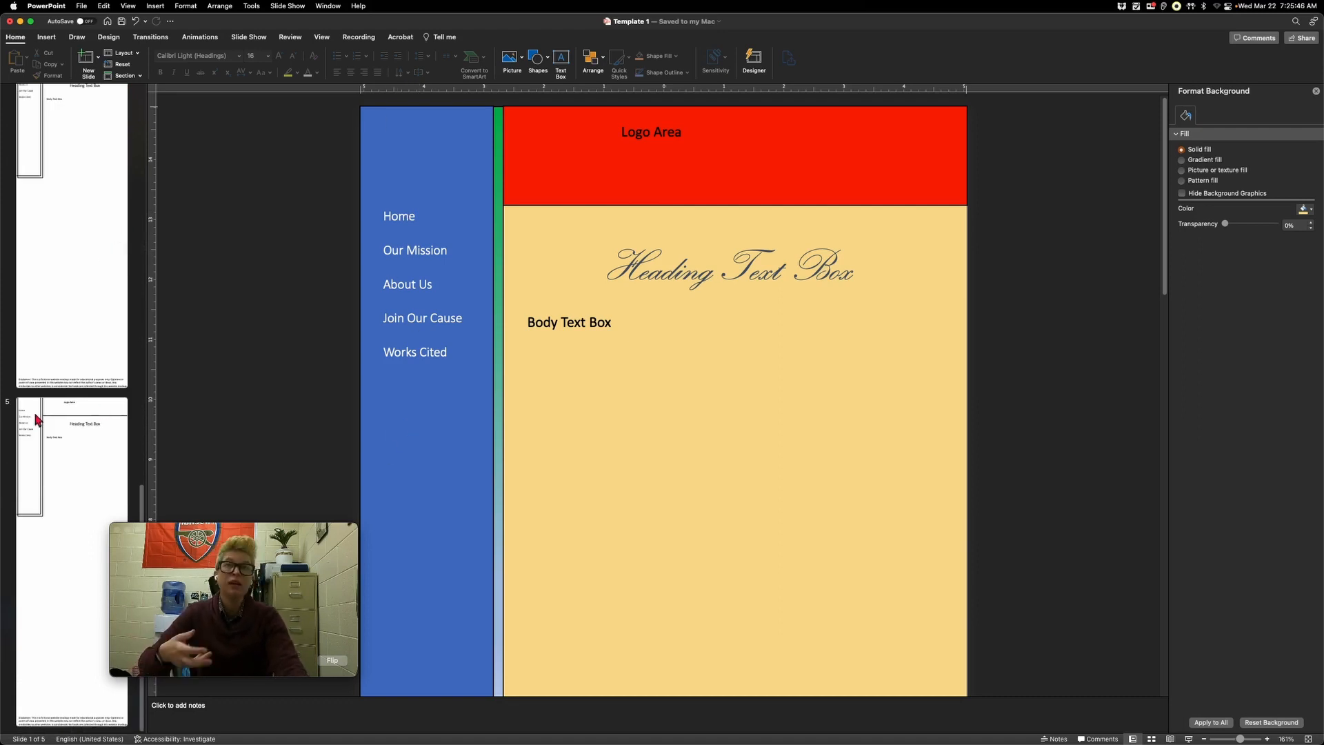
left_click(91, 430)
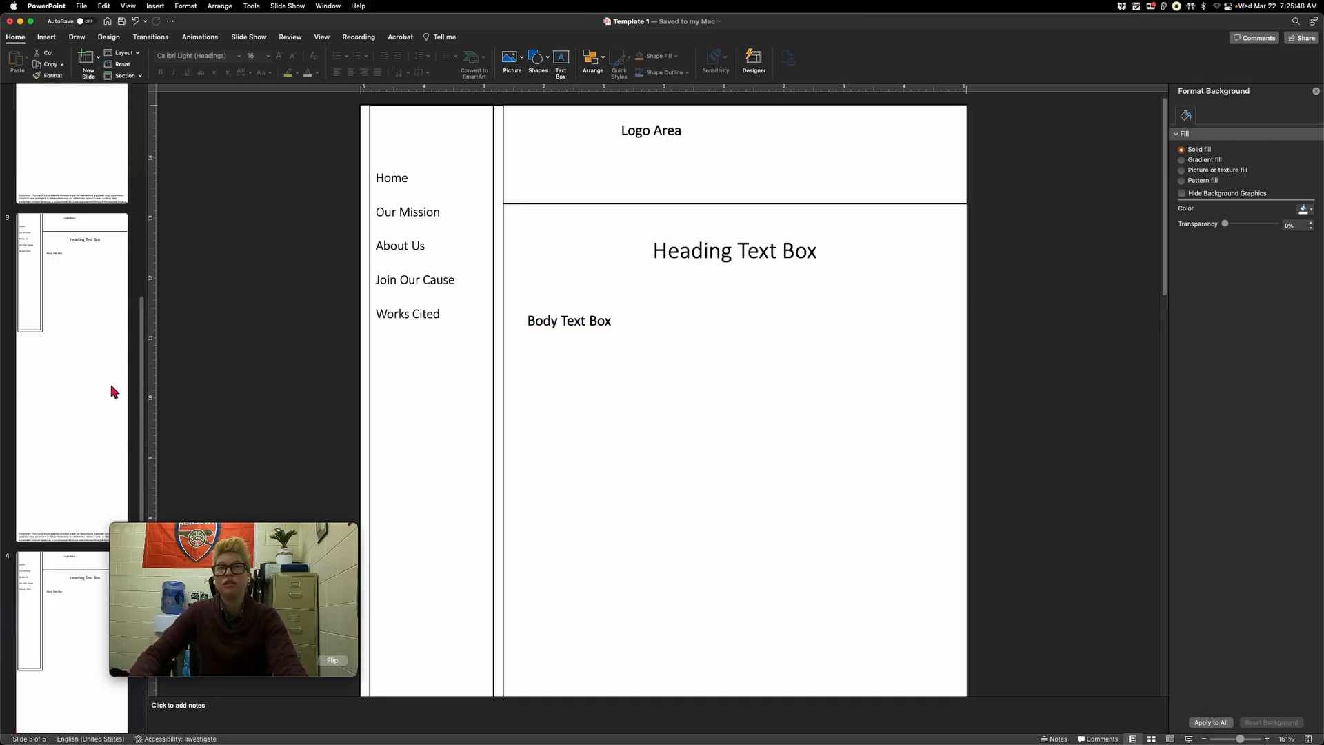
left_click(80, 326)
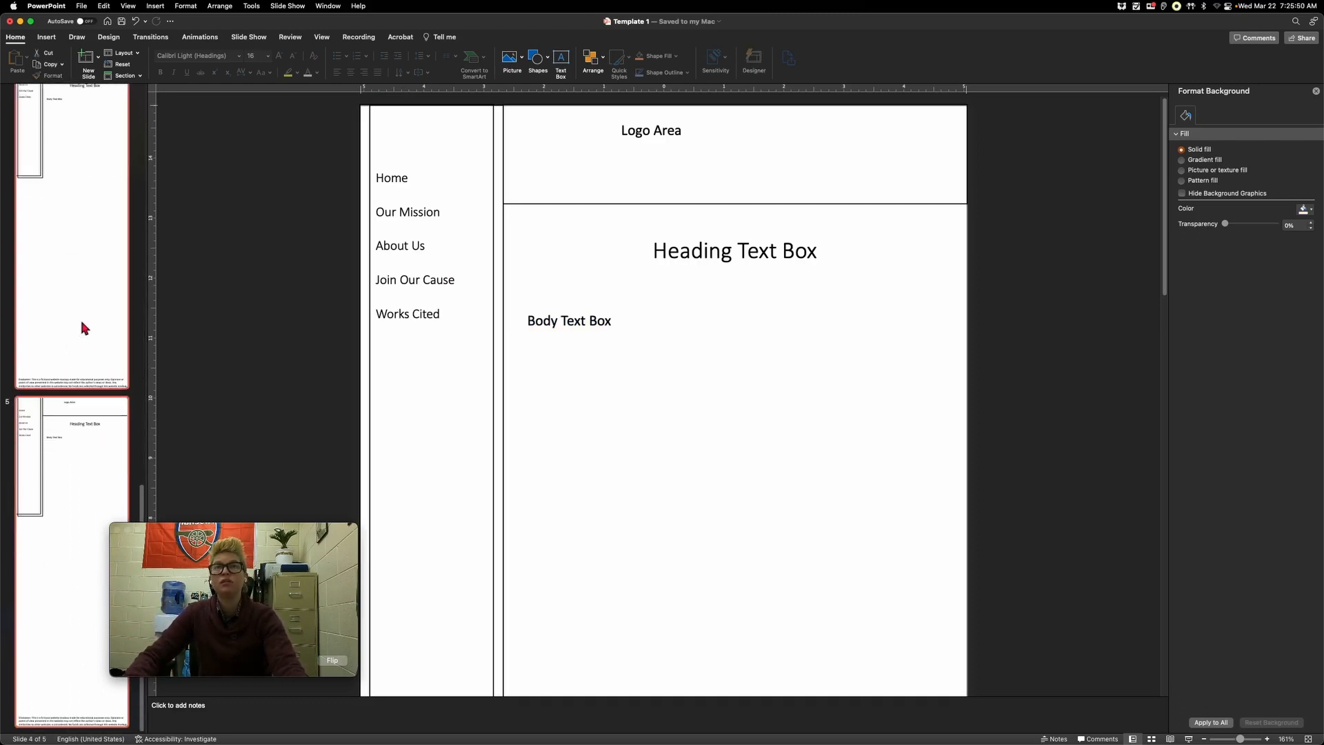
scroll(77, 331, "up", 5)
left_click(72, 333)
scroll(69, 324, "up", 5)
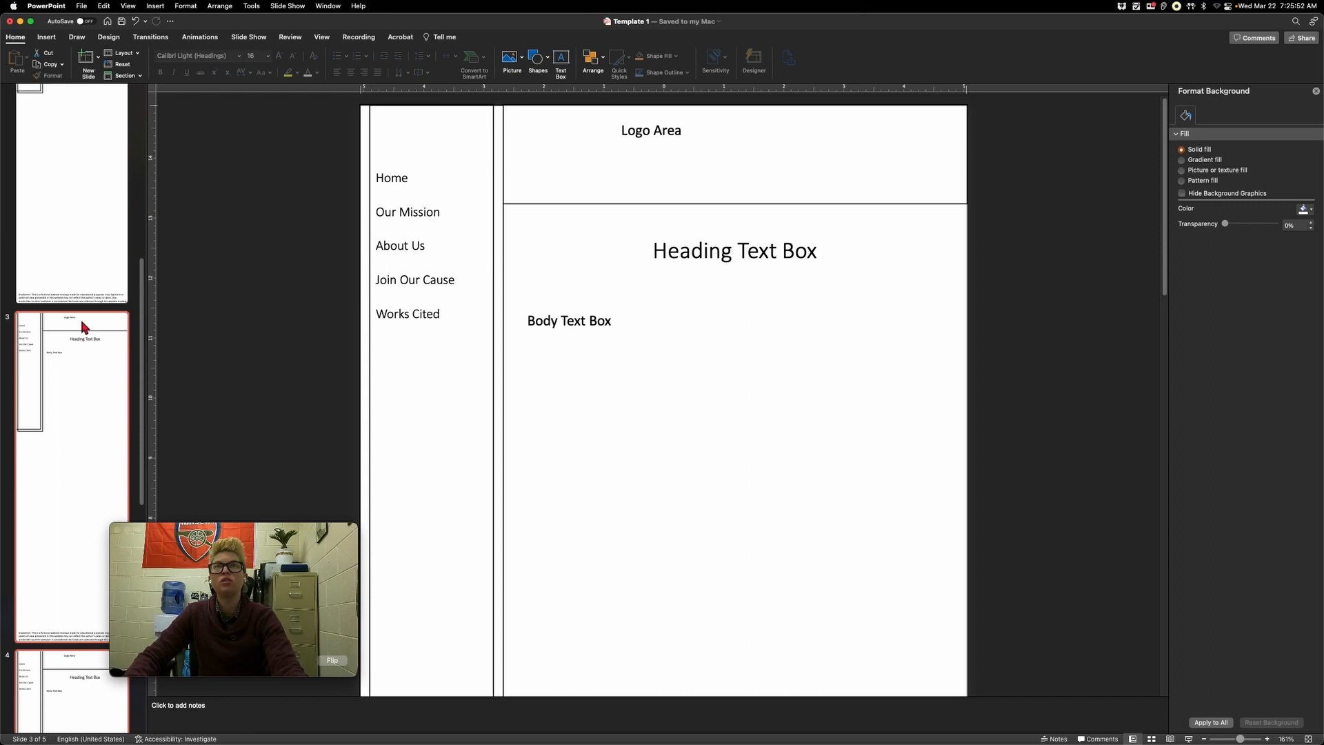
left_click(82, 324)
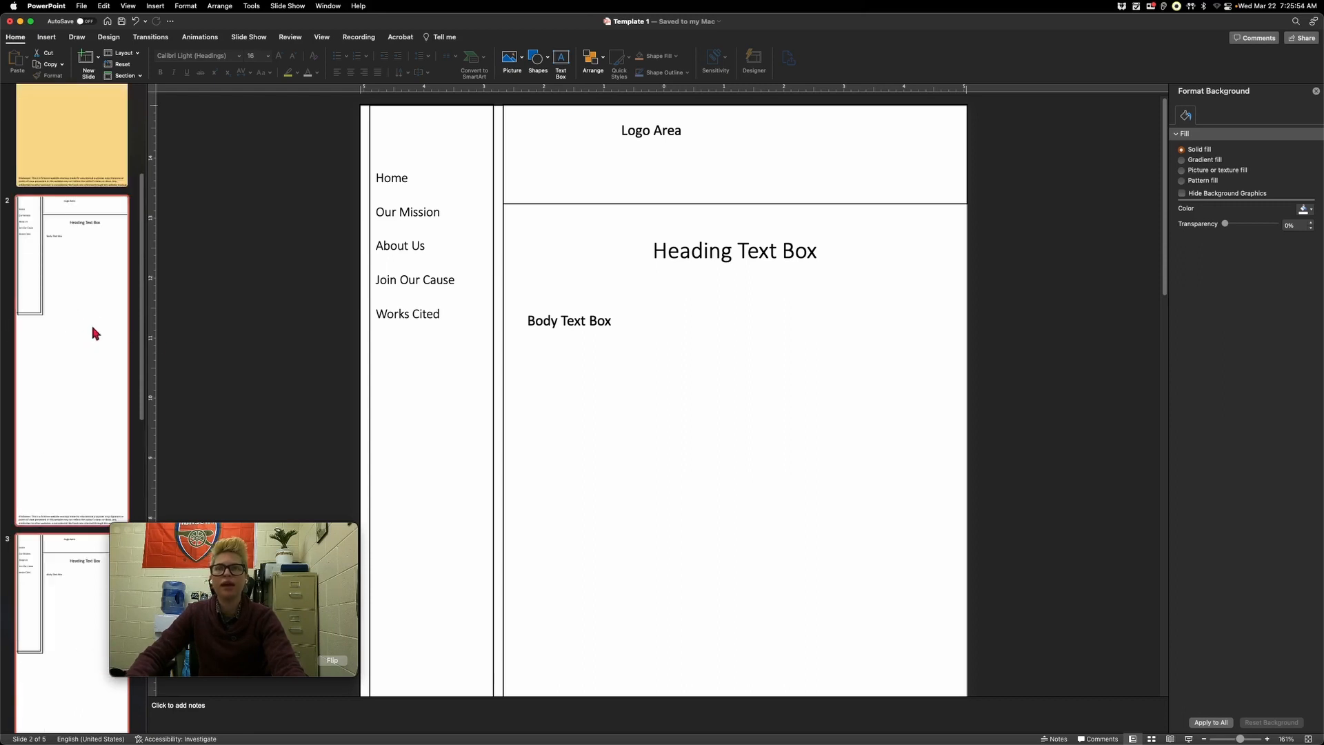
key("super+z")
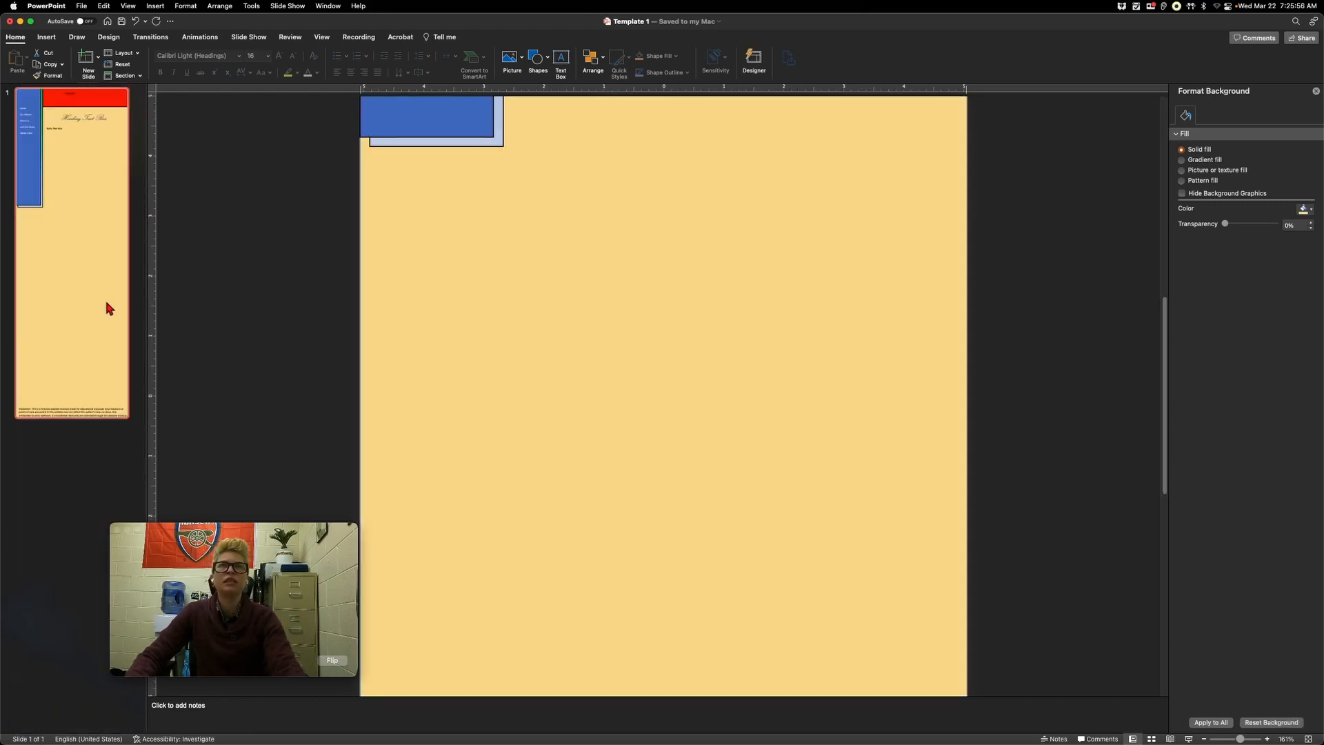
Step: Duplicate the formatted slide four times to make a five-slide presentation
right_click(106, 304)
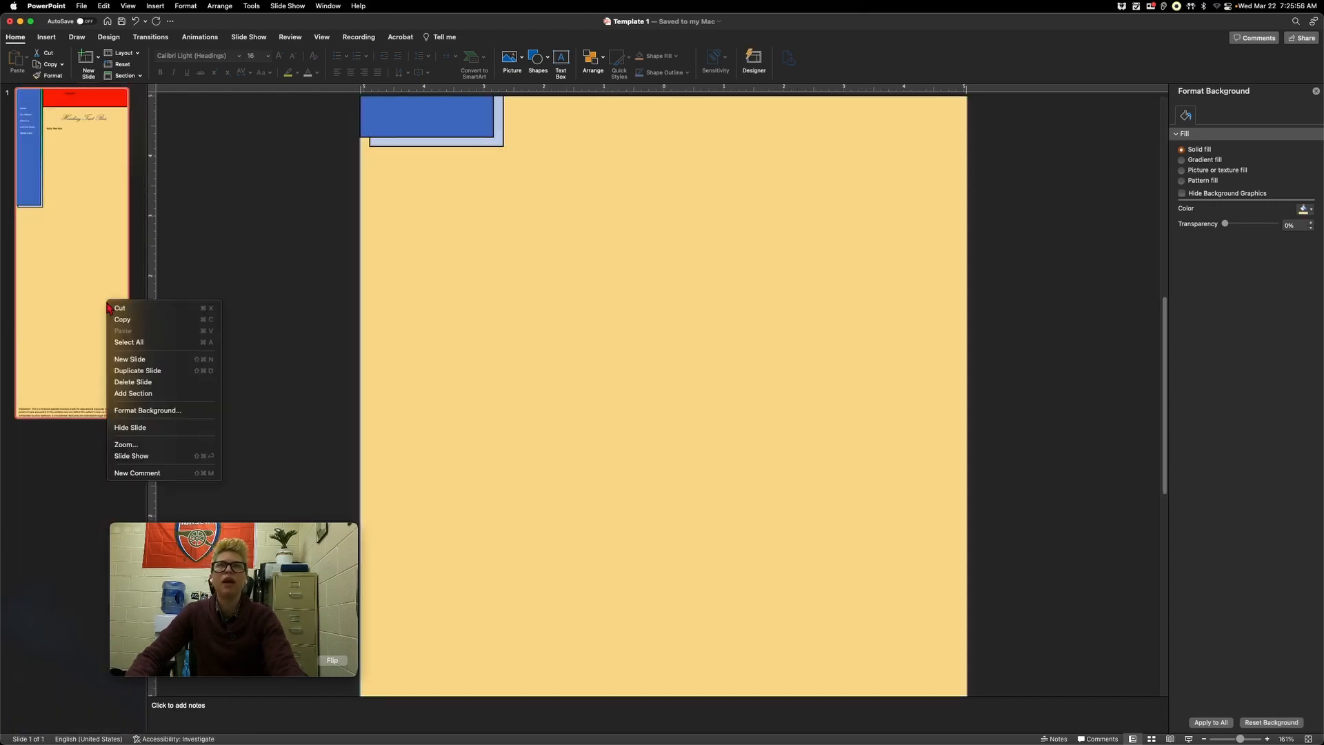
left_click(151, 373)
right_click(73, 435)
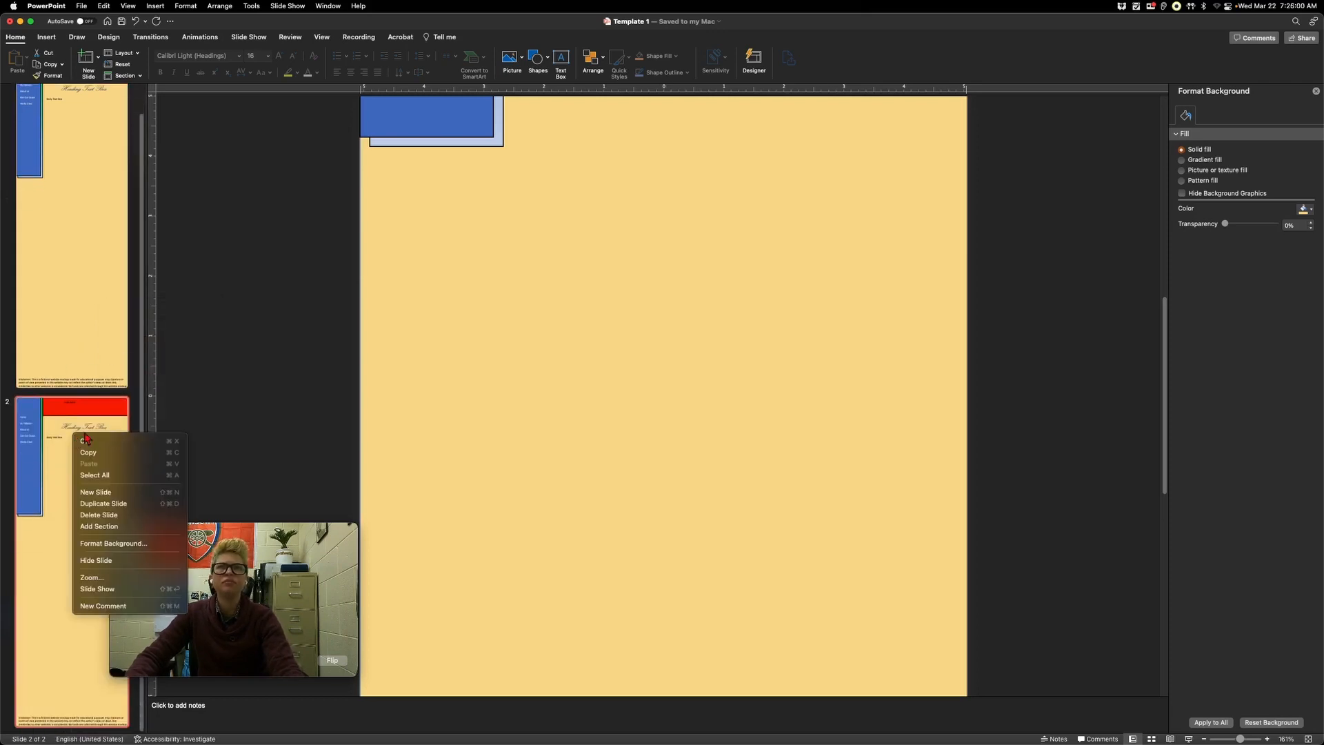
left_click(100, 504)
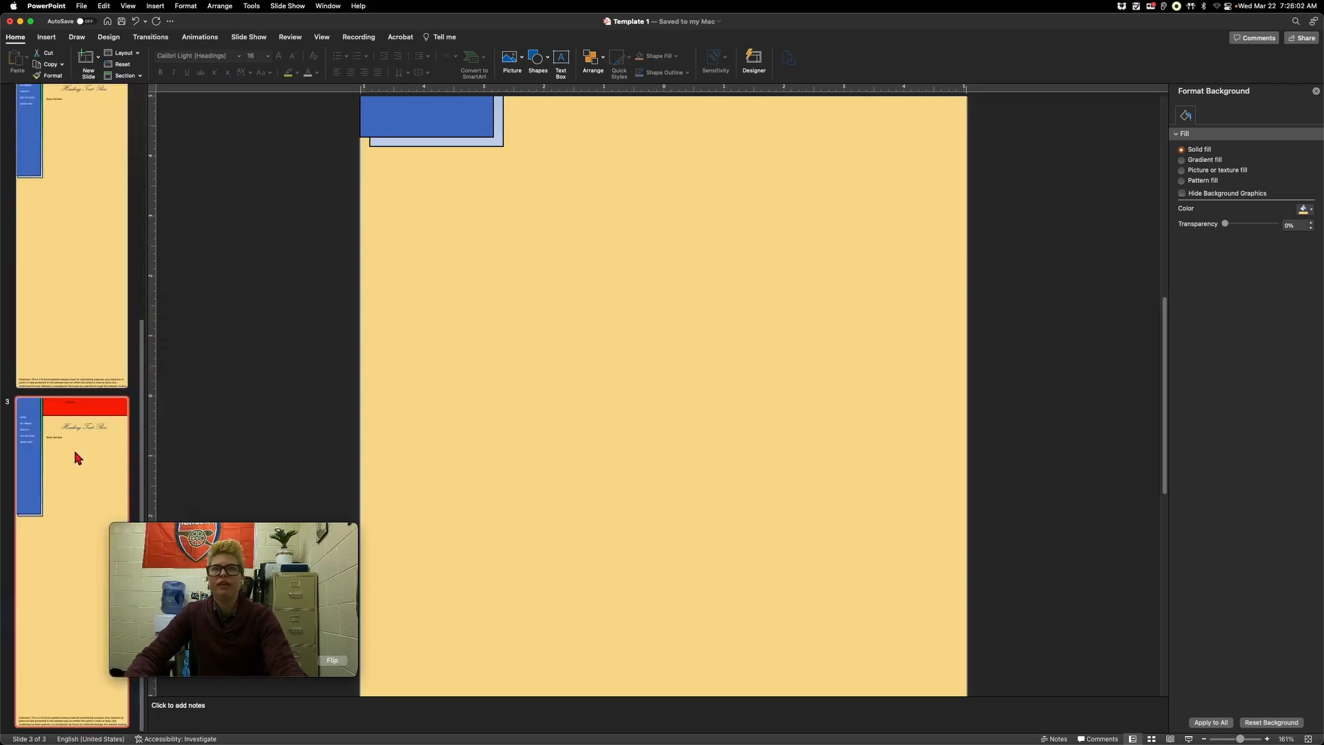
right_click(75, 453)
left_click(100, 518)
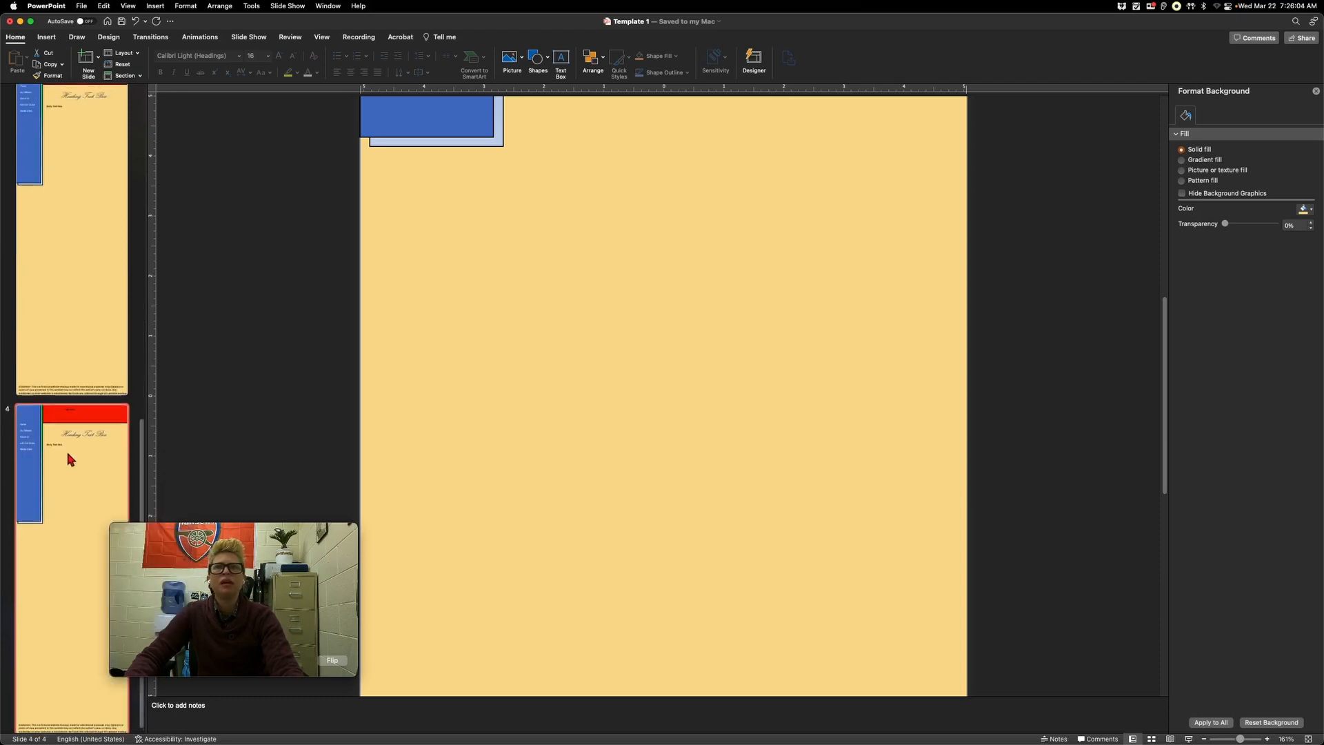
right_click(60, 521)
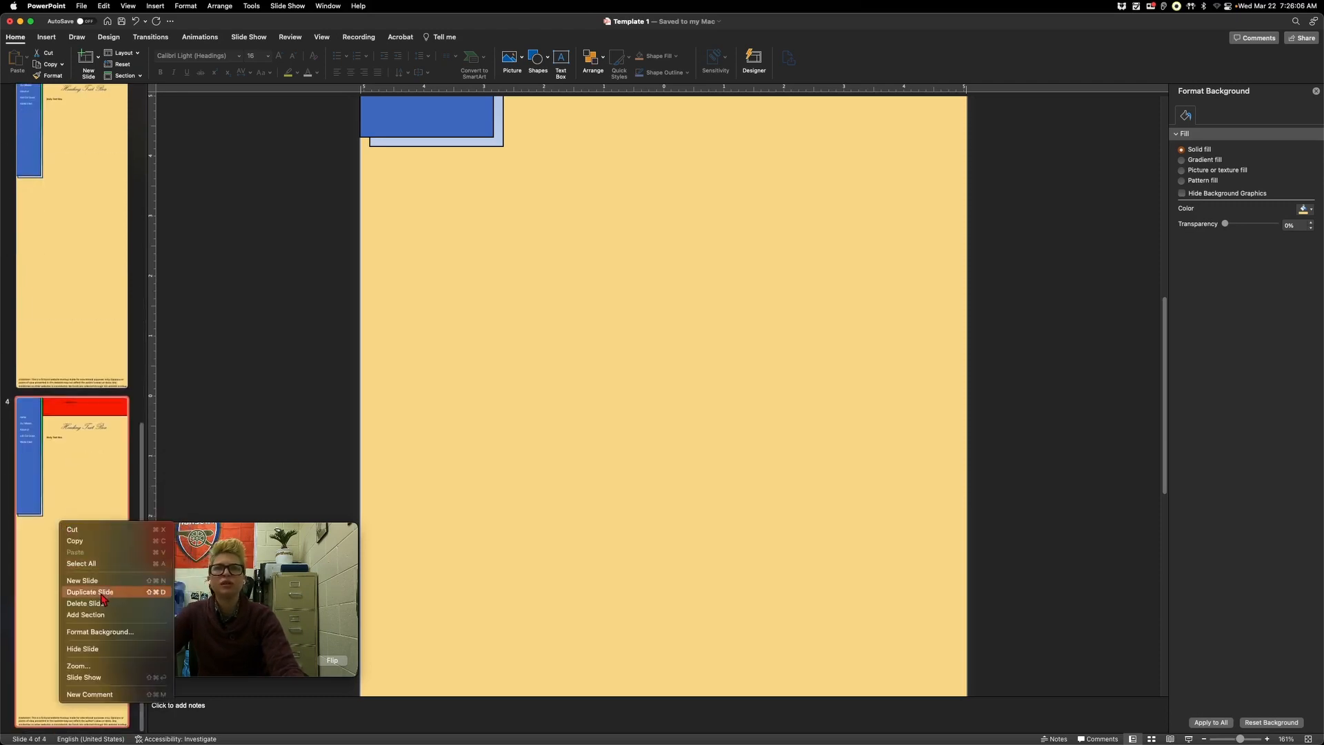
left_click(102, 593)
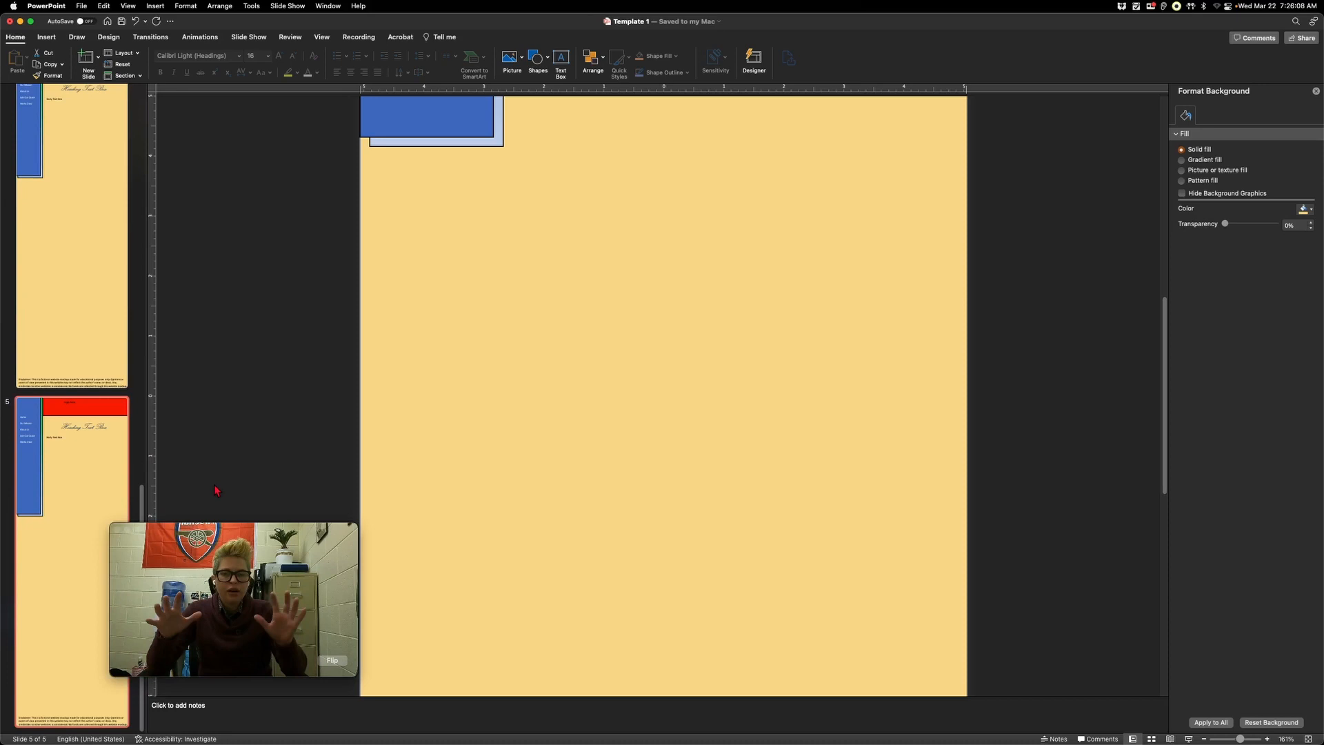